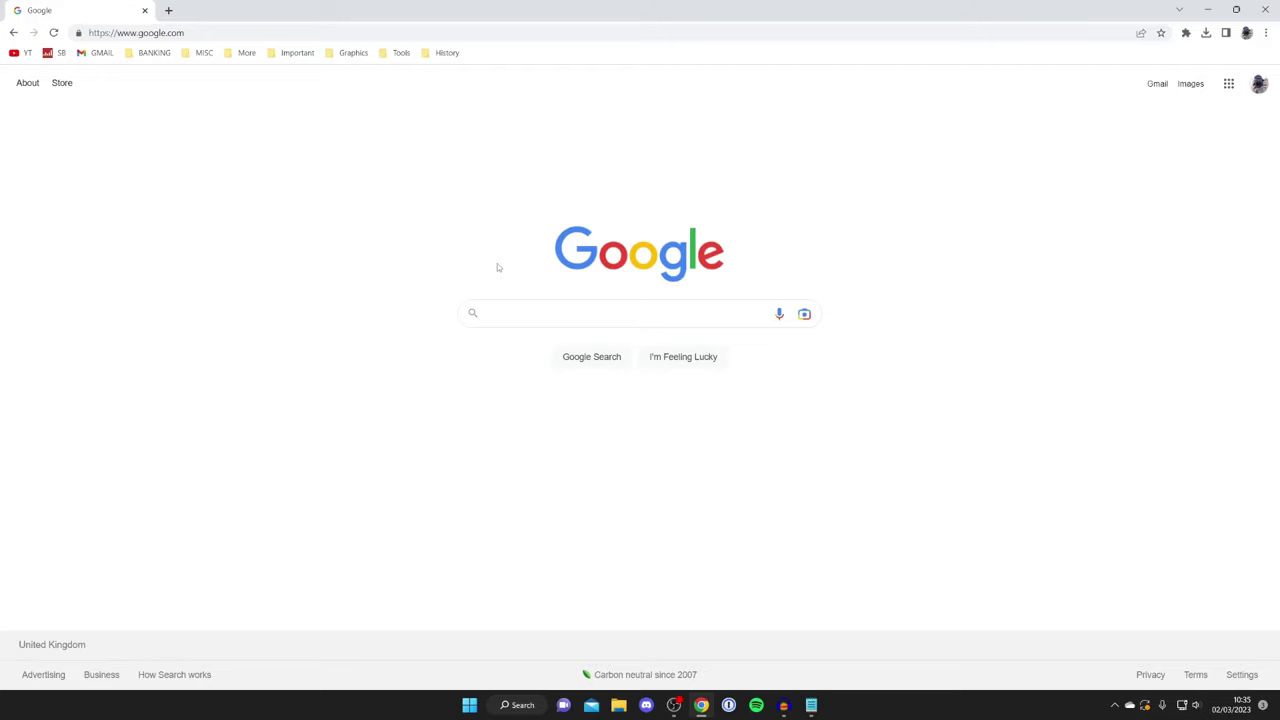
Step: Search Google for 'aternos'
click(514, 308)
text(ate)
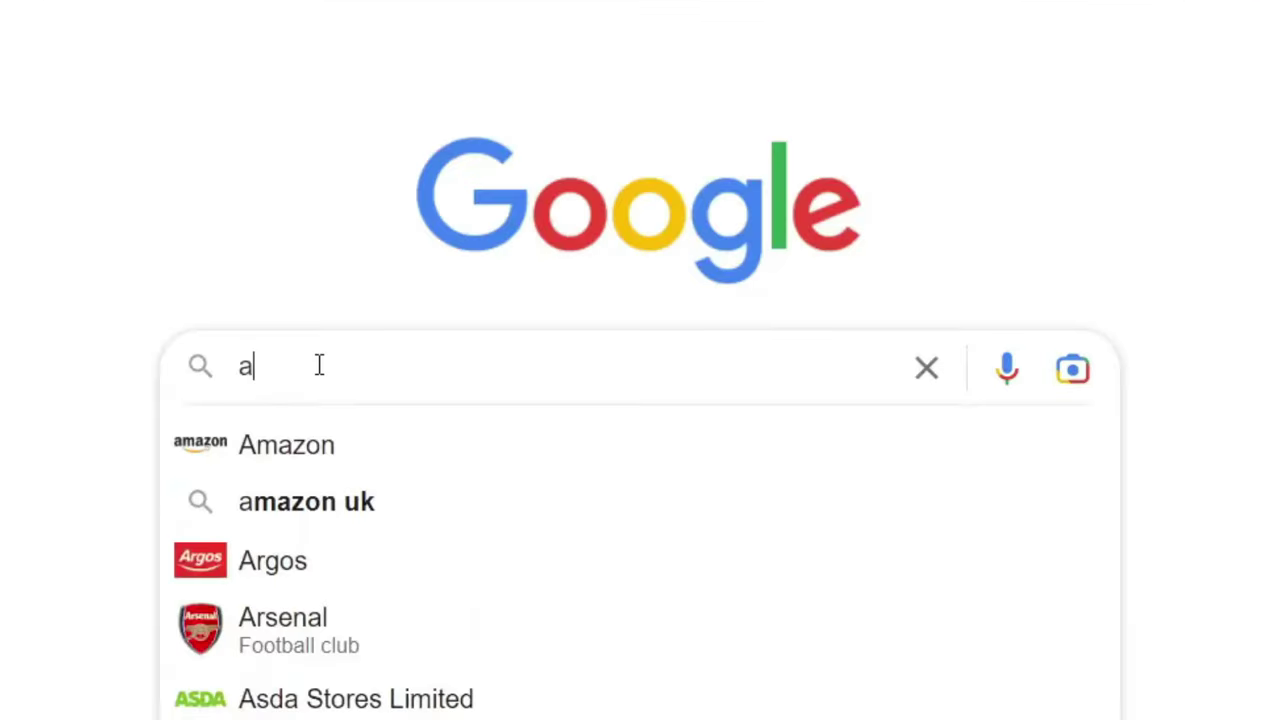
text(rnos)
key(Return)
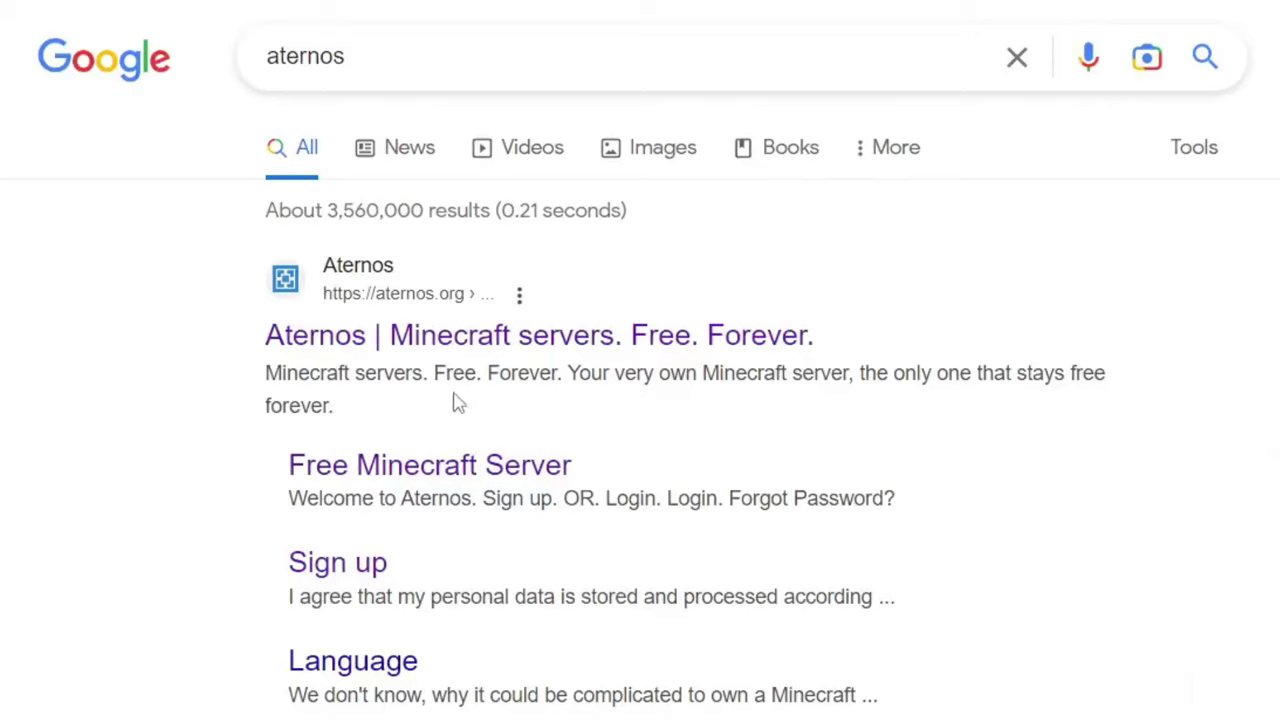
Step: Go from the Aternos search result to the account's Servers list via Play
click(453, 345)
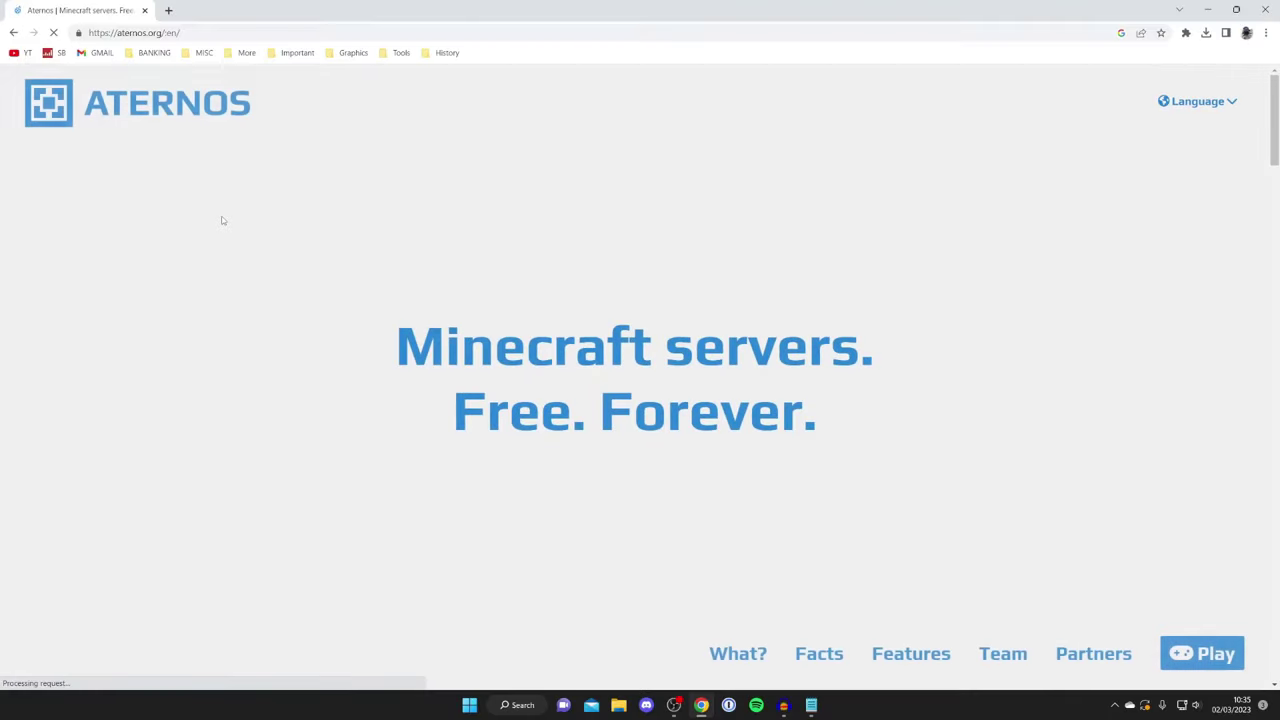
scroll(321, 215, down, 3)
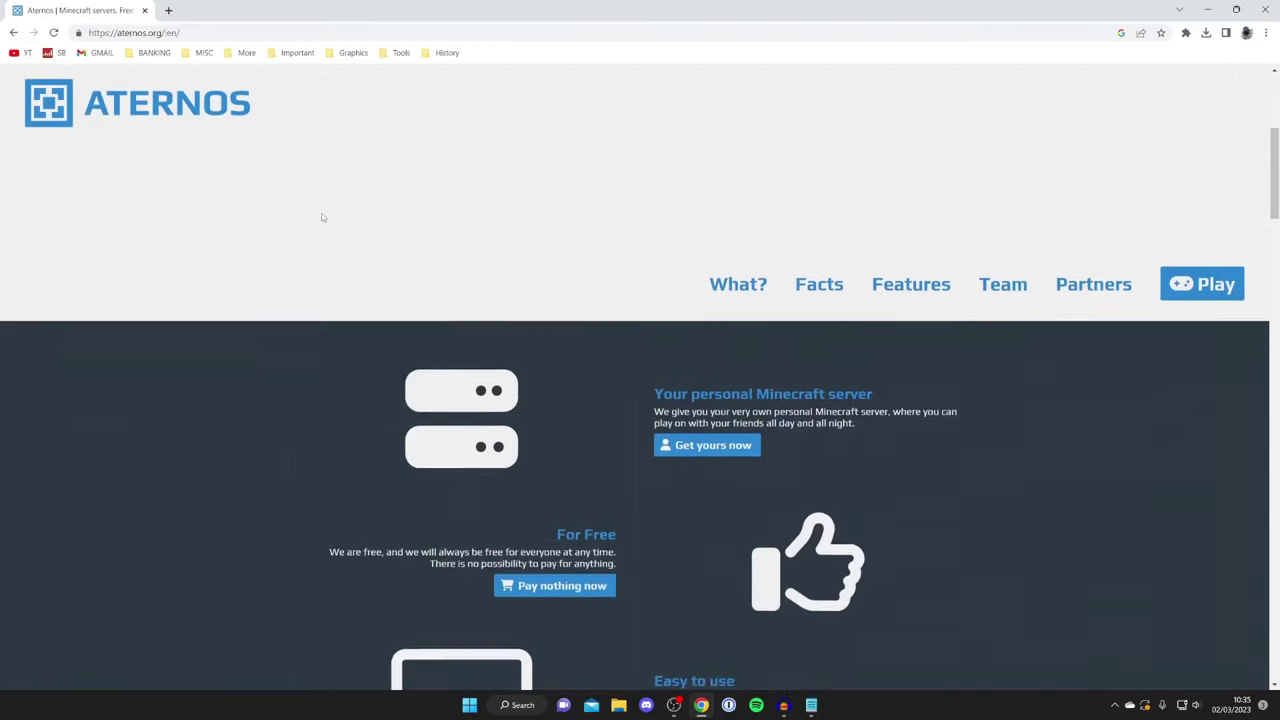
scroll(321, 217, down, 2)
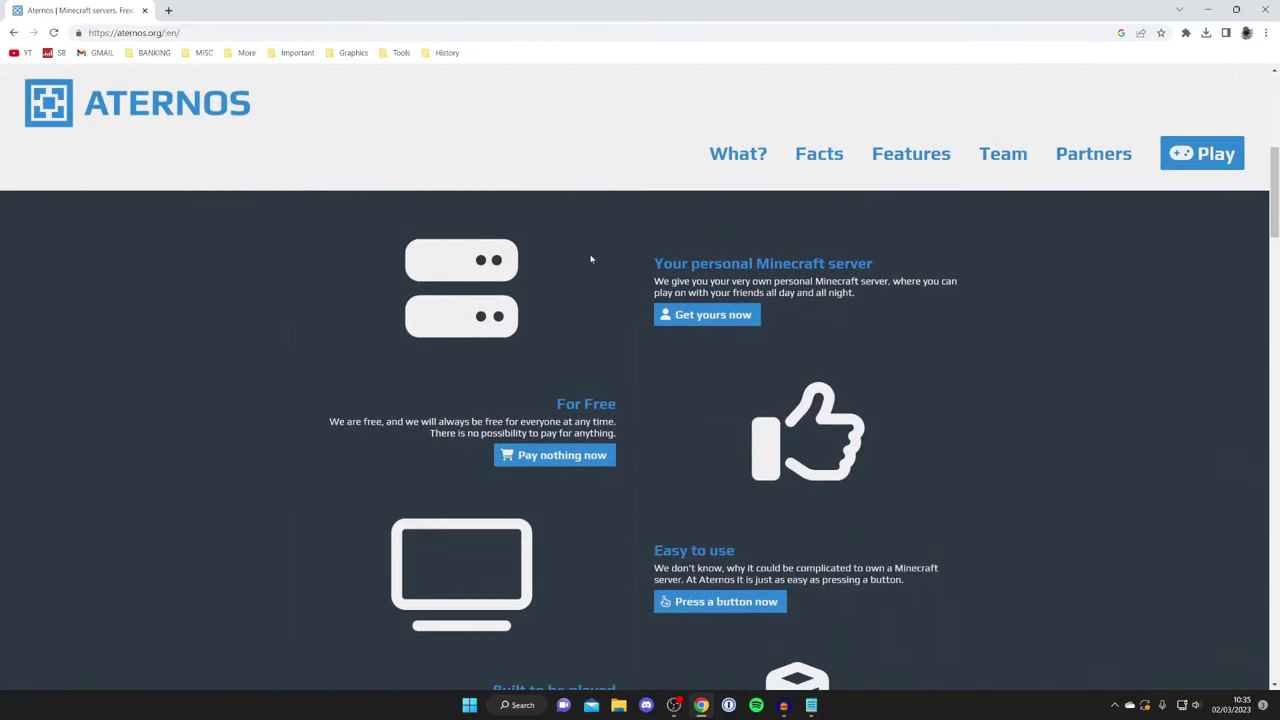
click(1190, 150)
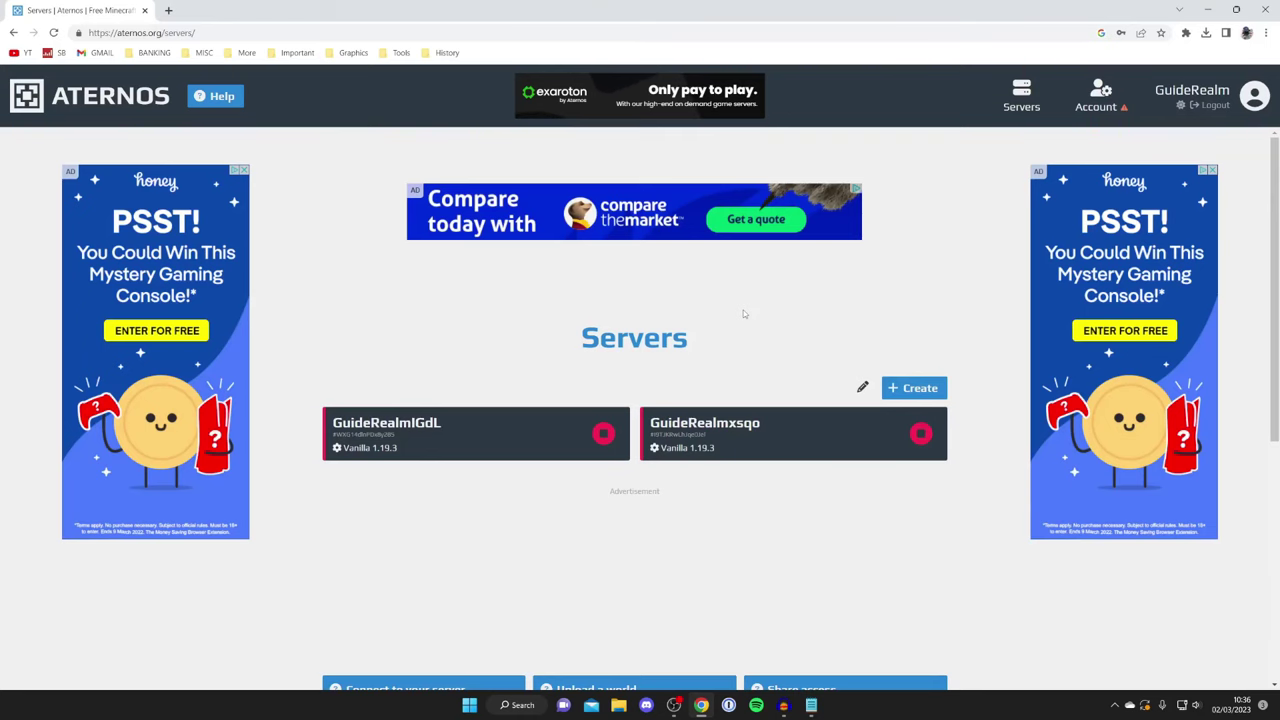
scroll(743, 314, down, 1)
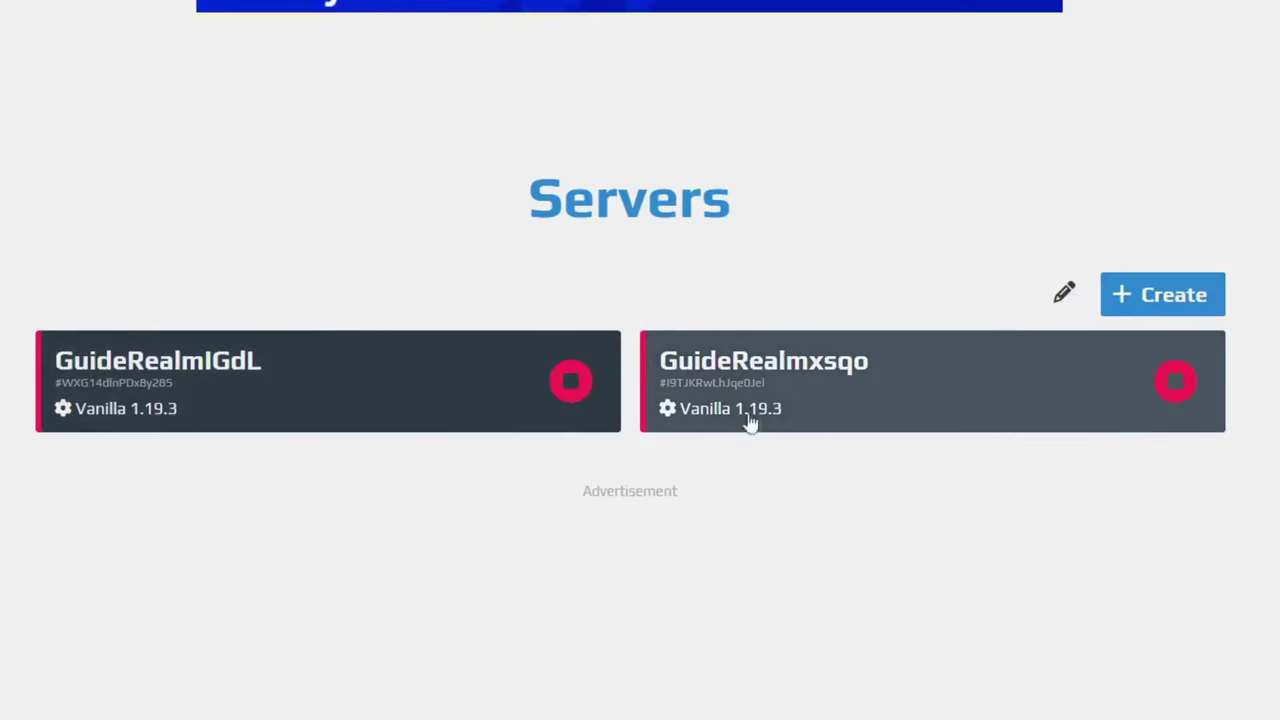
Step: Start a new server and change its address suffix to make GuideRealmCrossplay.aternos.me
click(1157, 289)
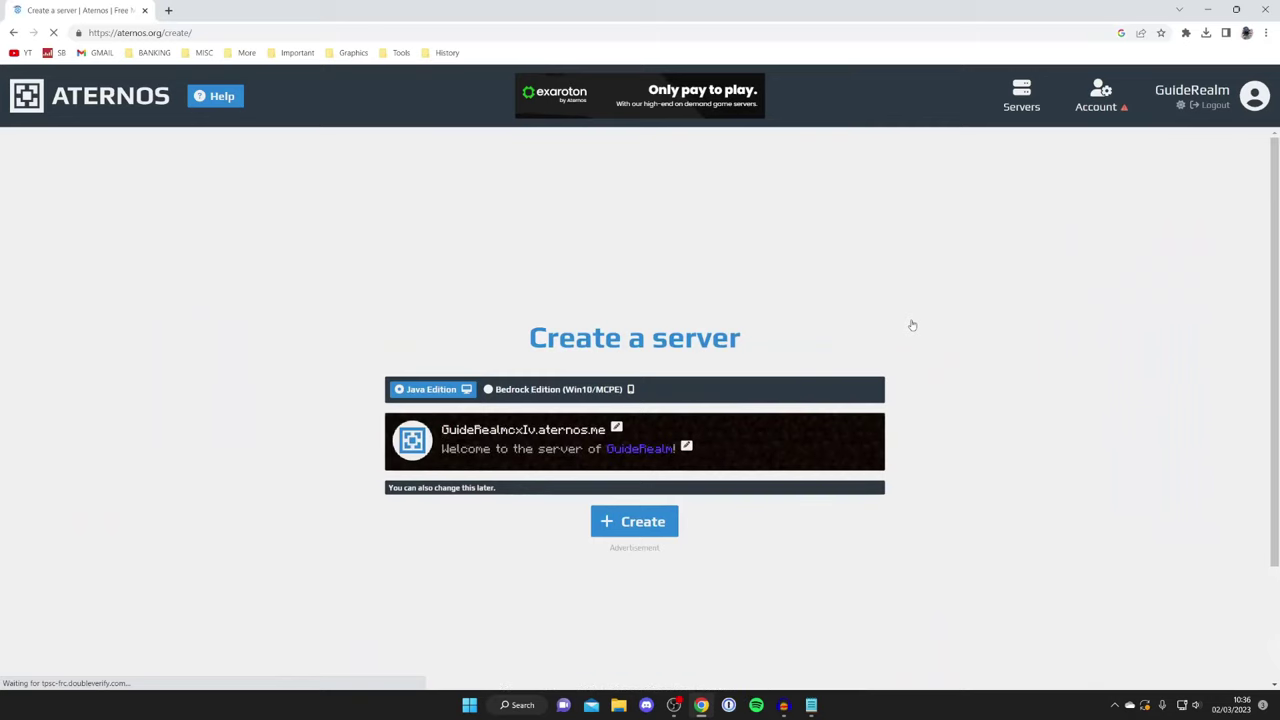
scroll(905, 310, down, 1)
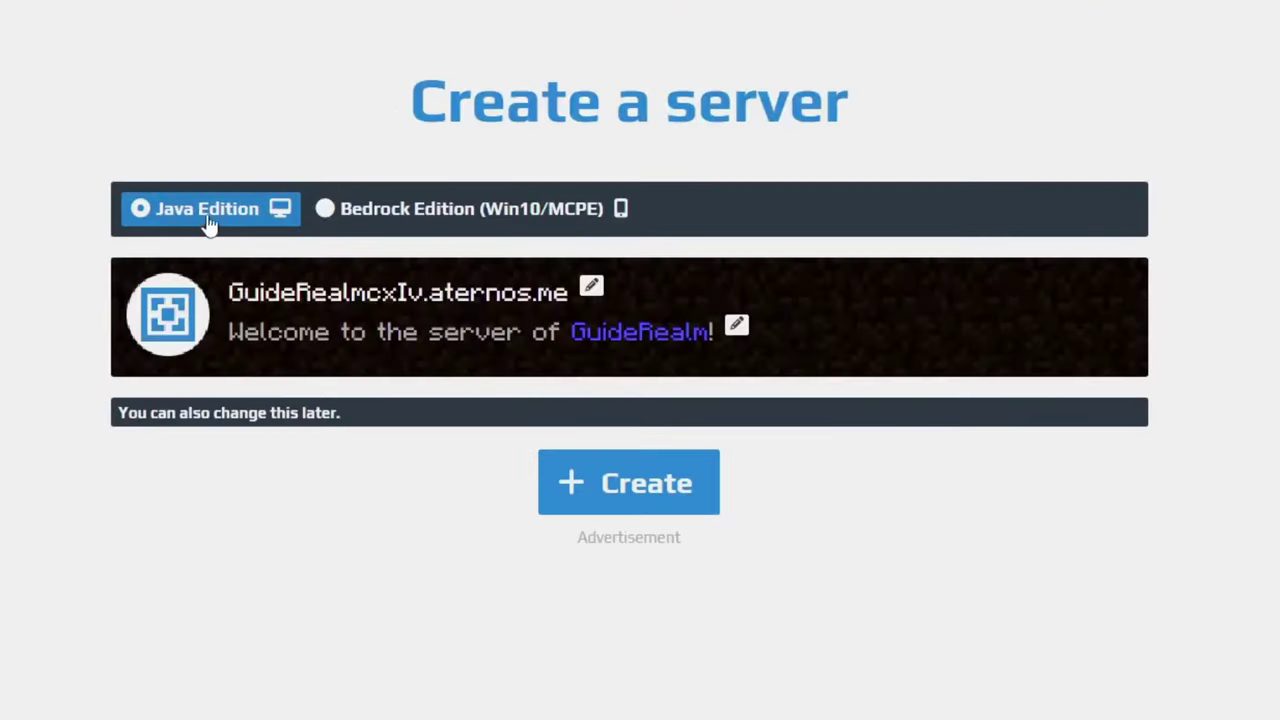
click(591, 286)
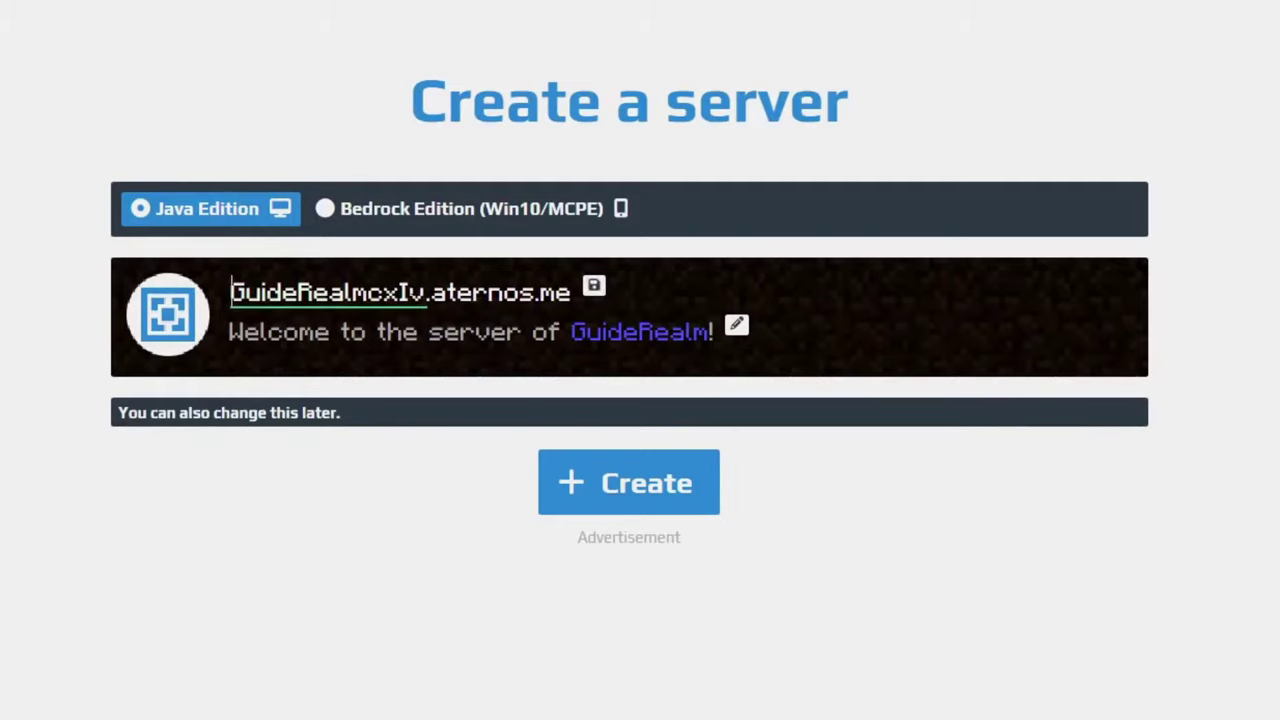
drag(368, 292, 440, 296)
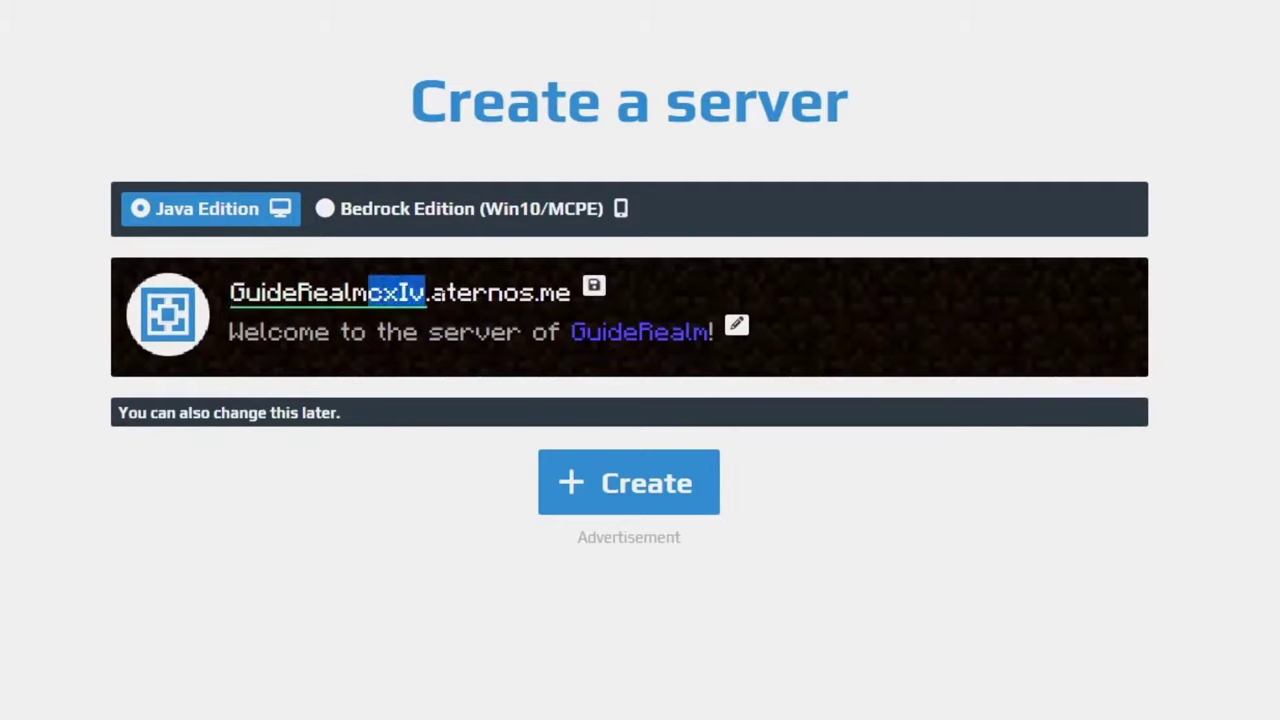
text(Crossplay)
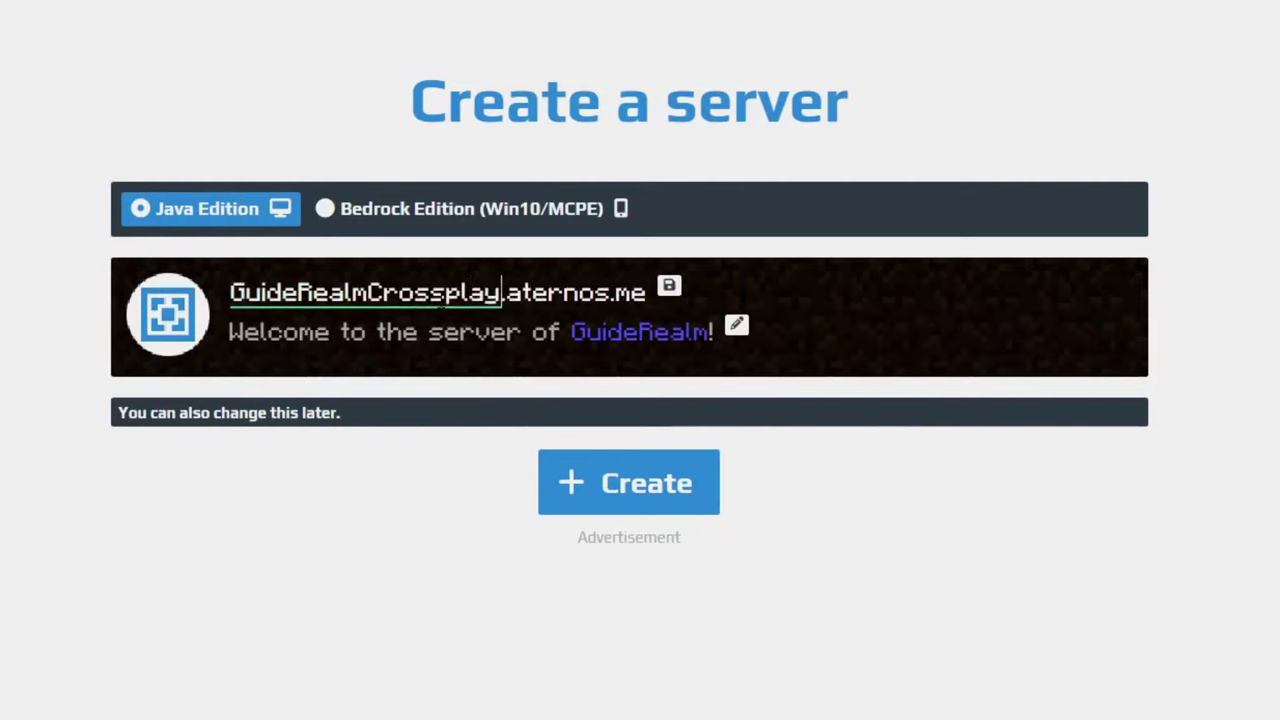
Step: Create the GuideRealmCrossplay server and view its offline dashboard
click(582, 492)
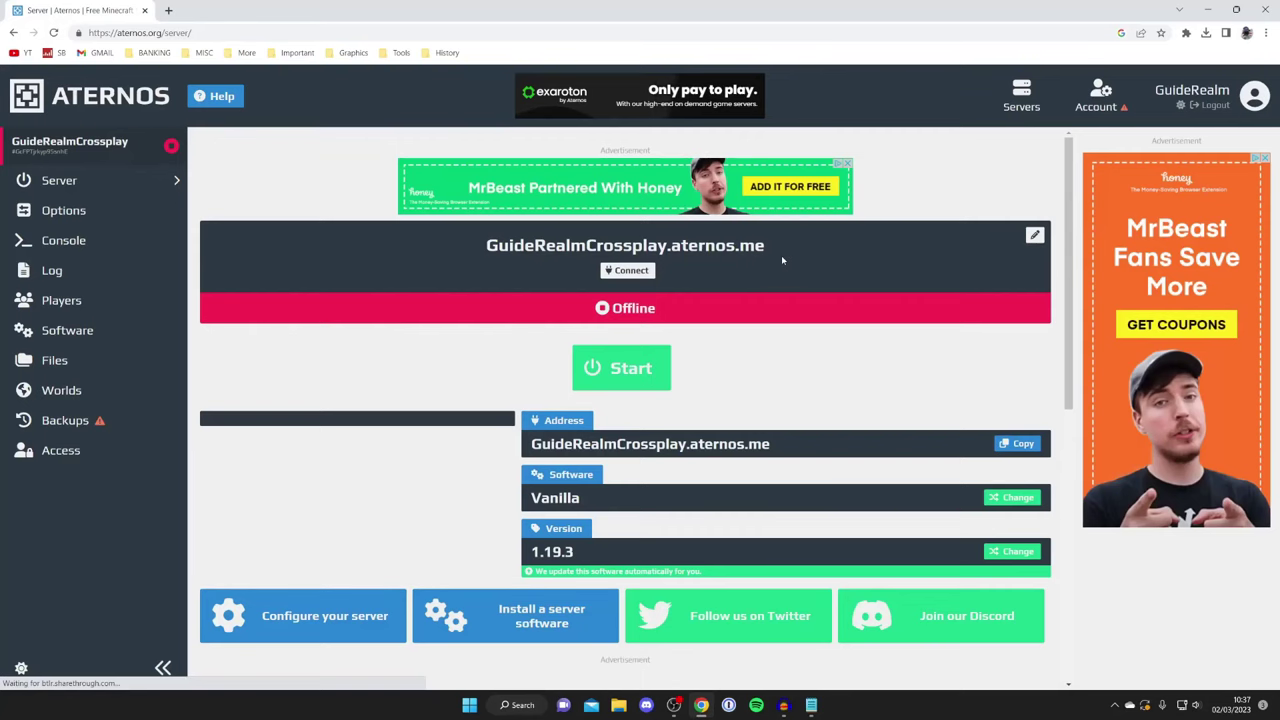
scroll(775, 268, down, 1)
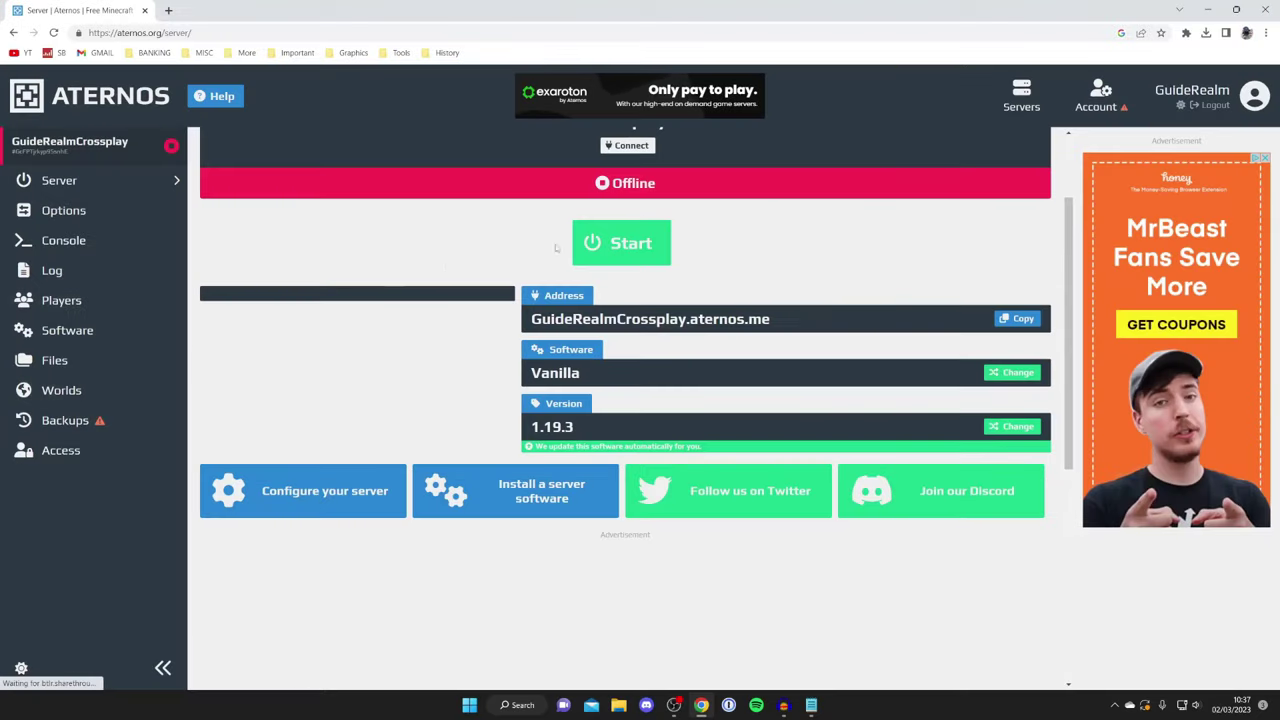
Step: Change the server software to Paper/Bukkit 1.19.3 and install it
click(1012, 373)
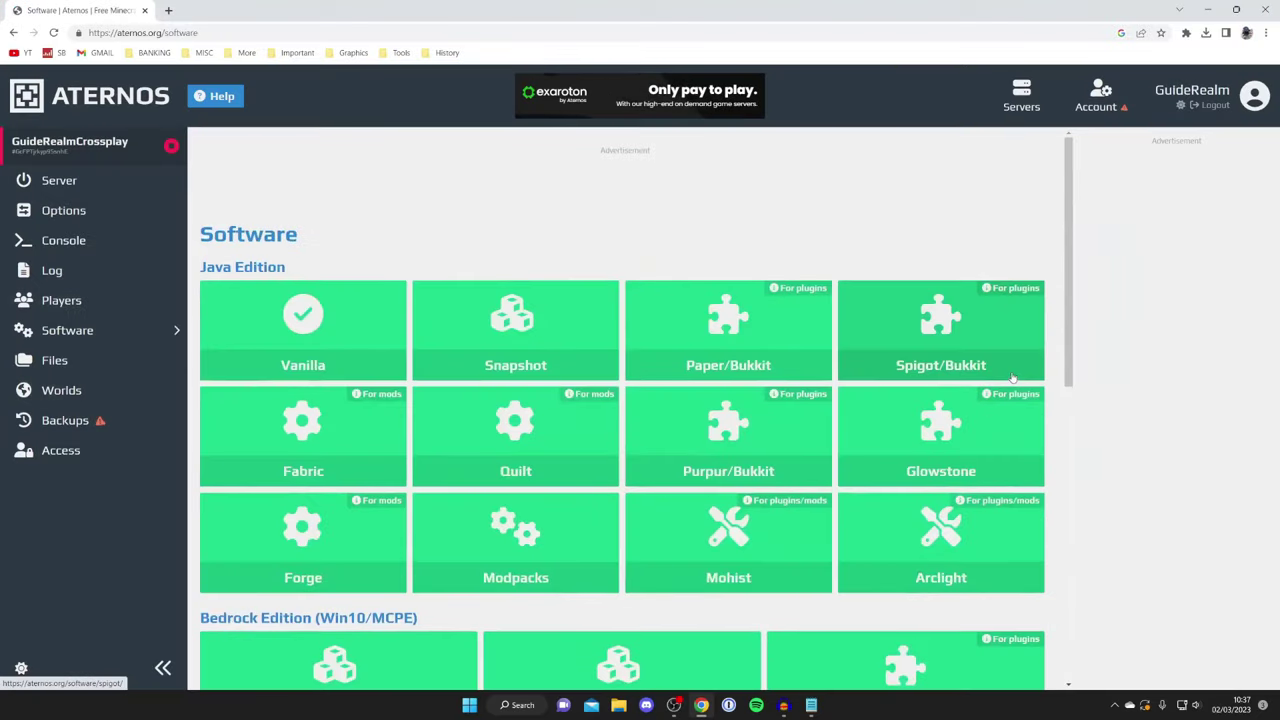
click(714, 348)
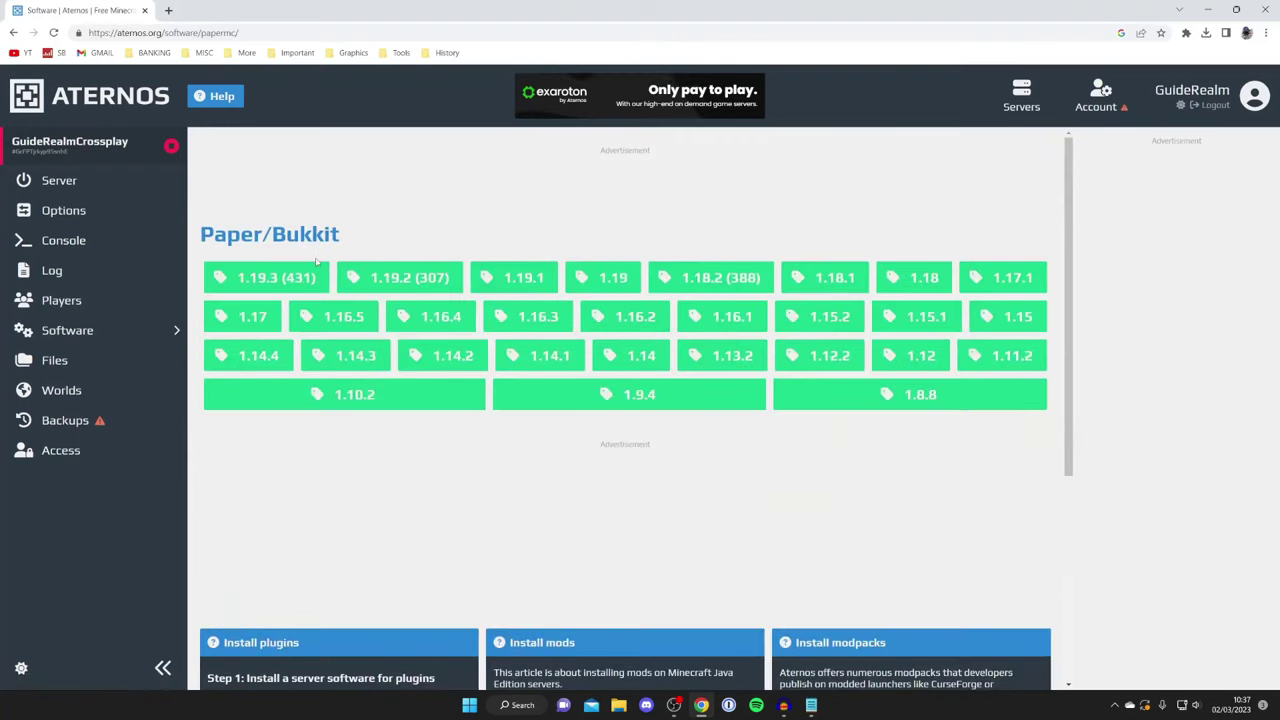
click(286, 279)
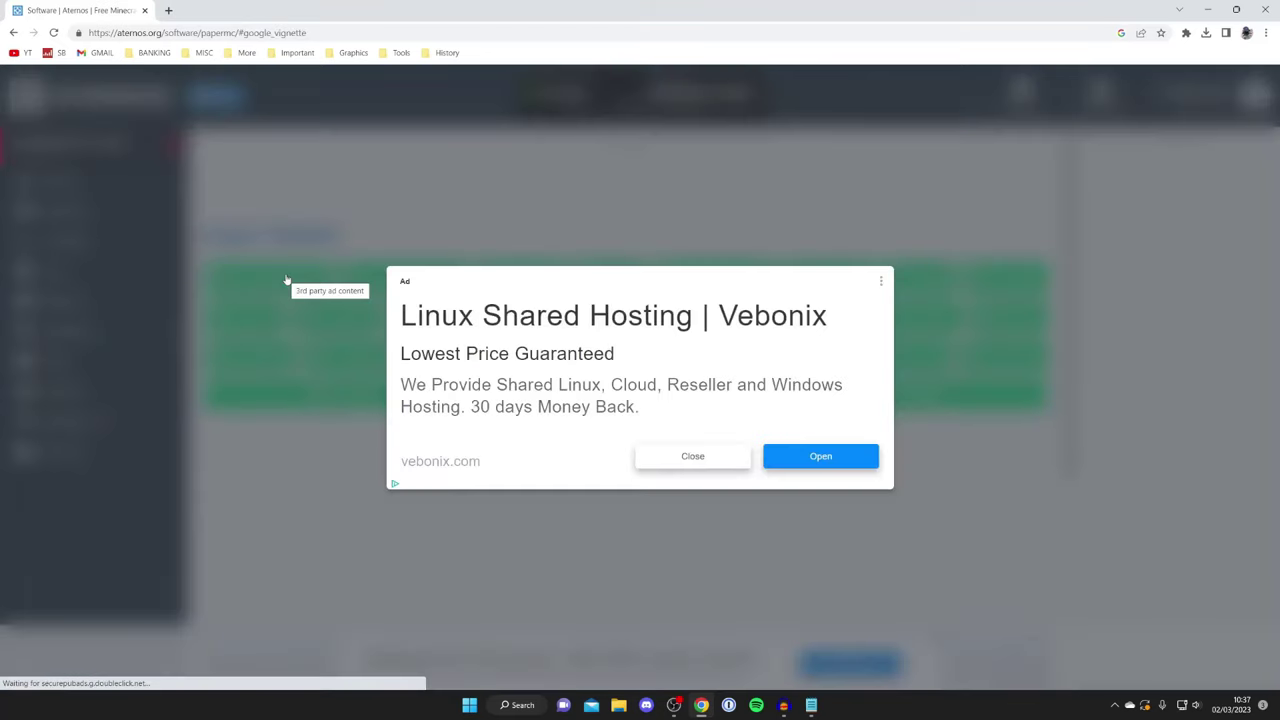
click(704, 456)
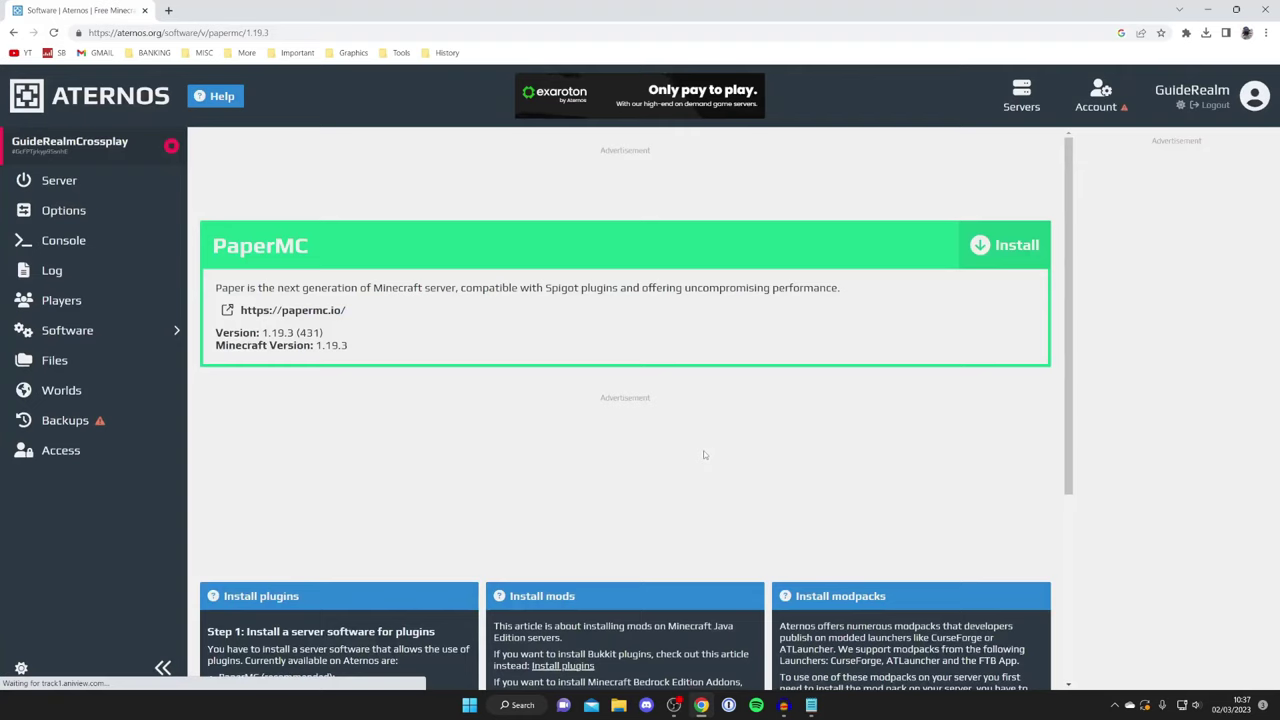
click(1012, 228)
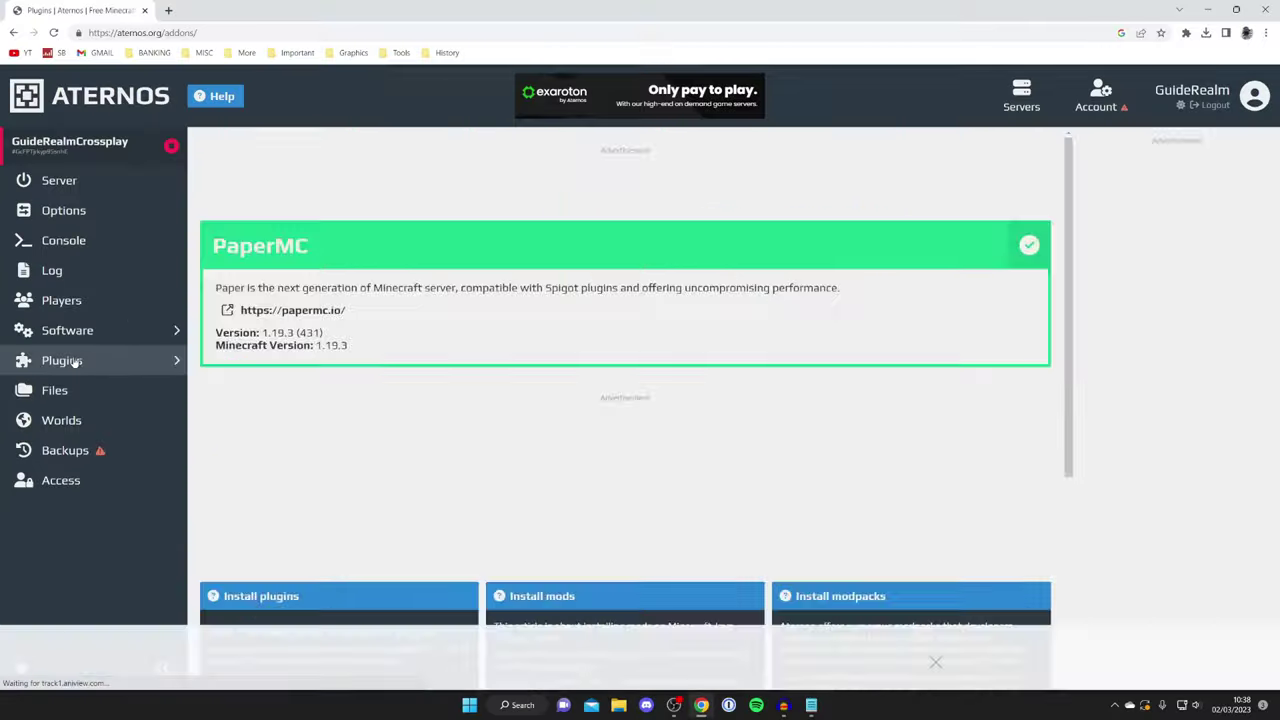
Step: Search the server's plugins for 'geyser' and install GeyserMC version 1315
click(200, 362)
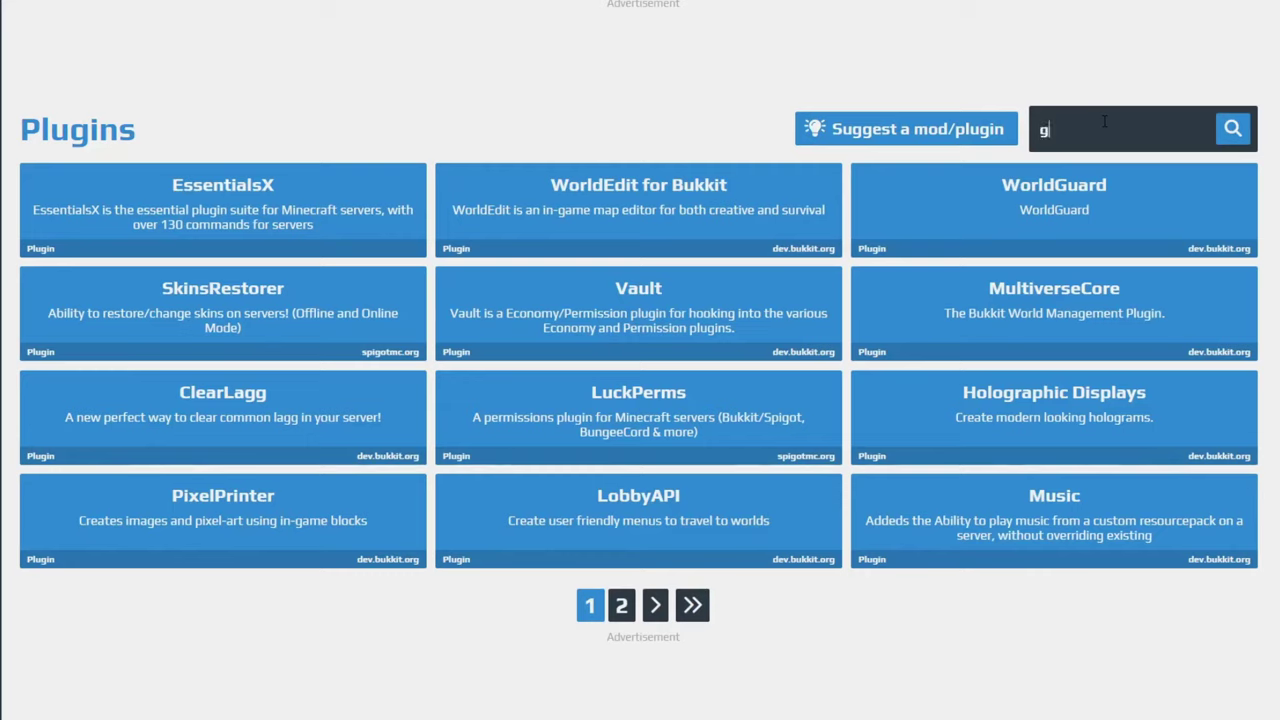
text(yser)
key(Return)
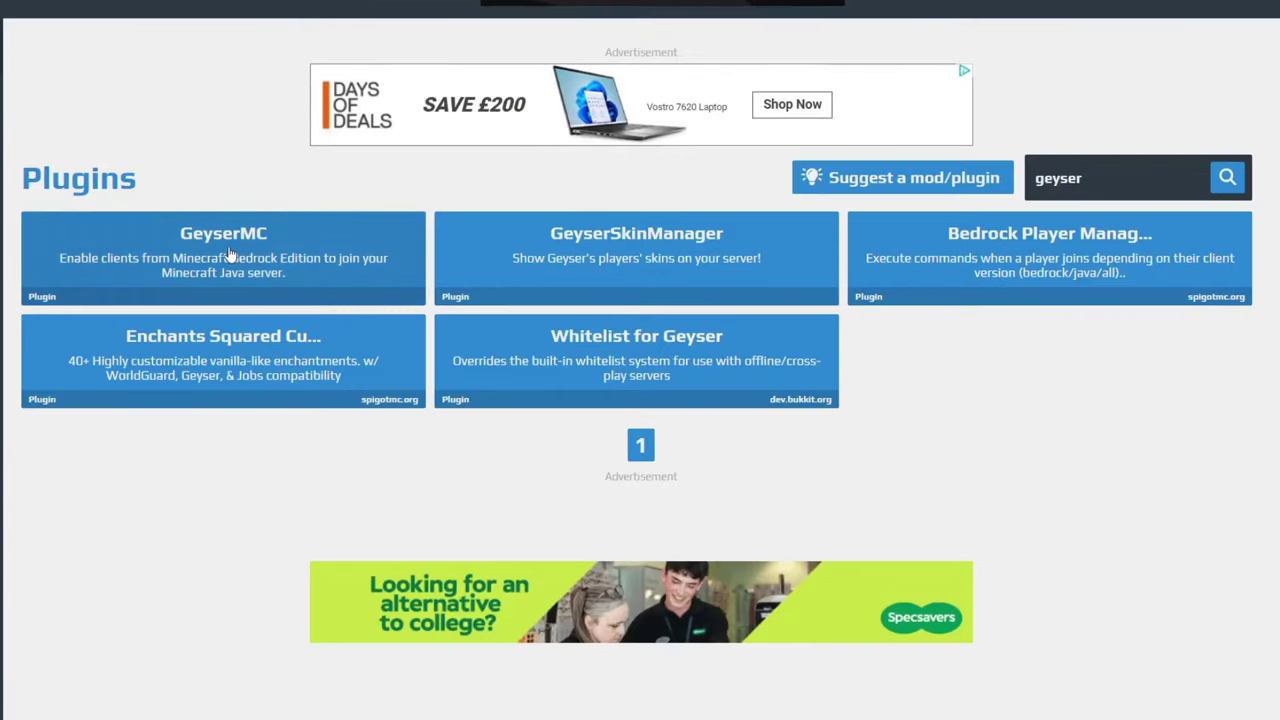
click(229, 255)
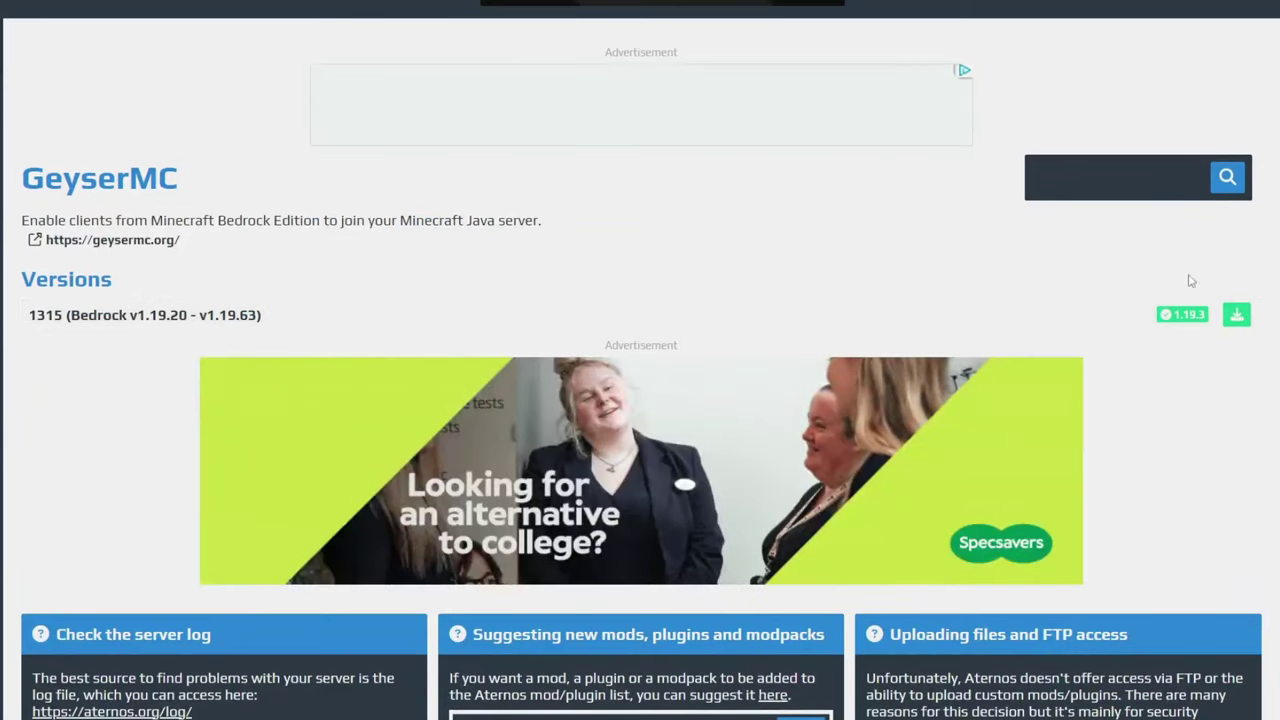
click(1237, 316)
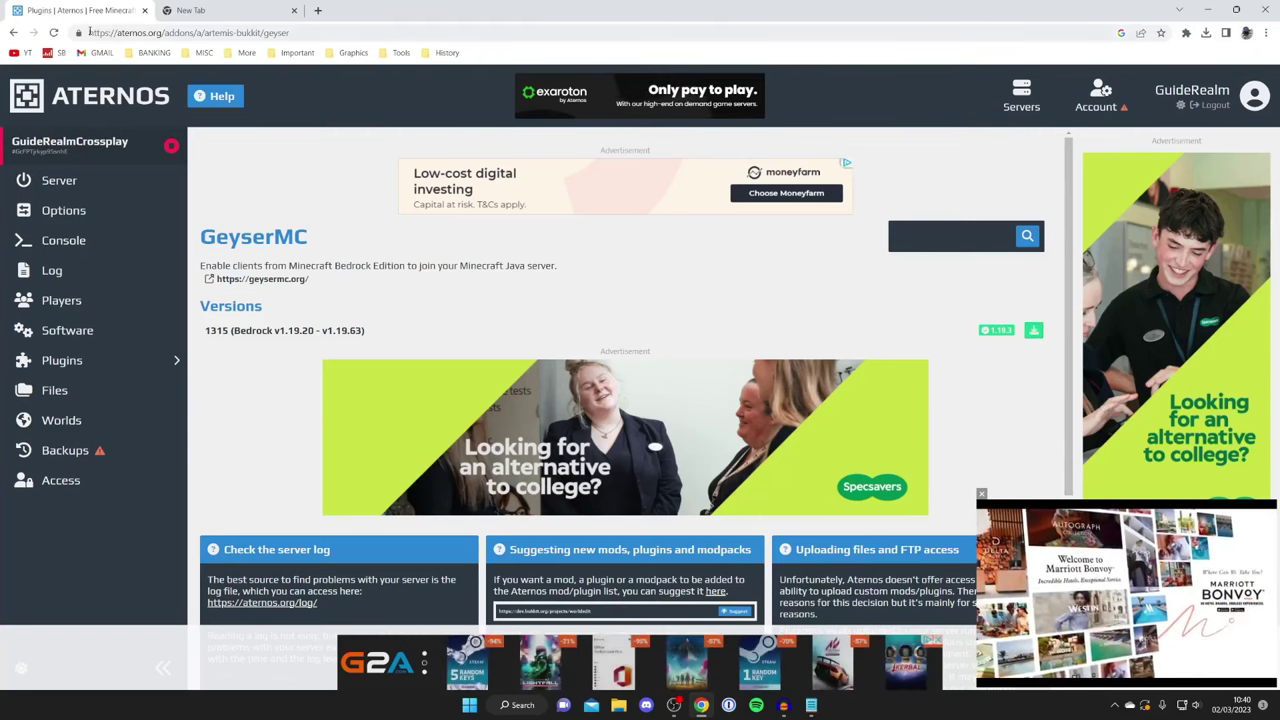
Step: Install GeyserSkinManager 1.6 from the geyser results, then return to them
click(14, 33)
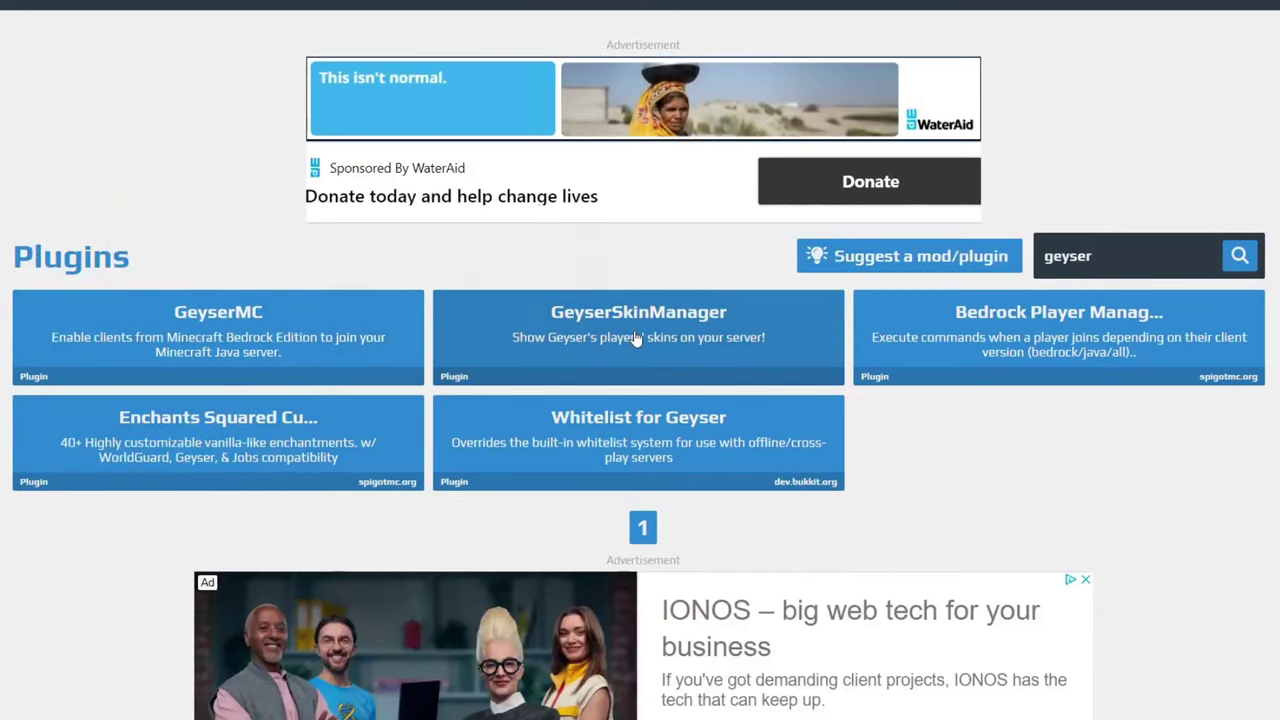
click(644, 337)
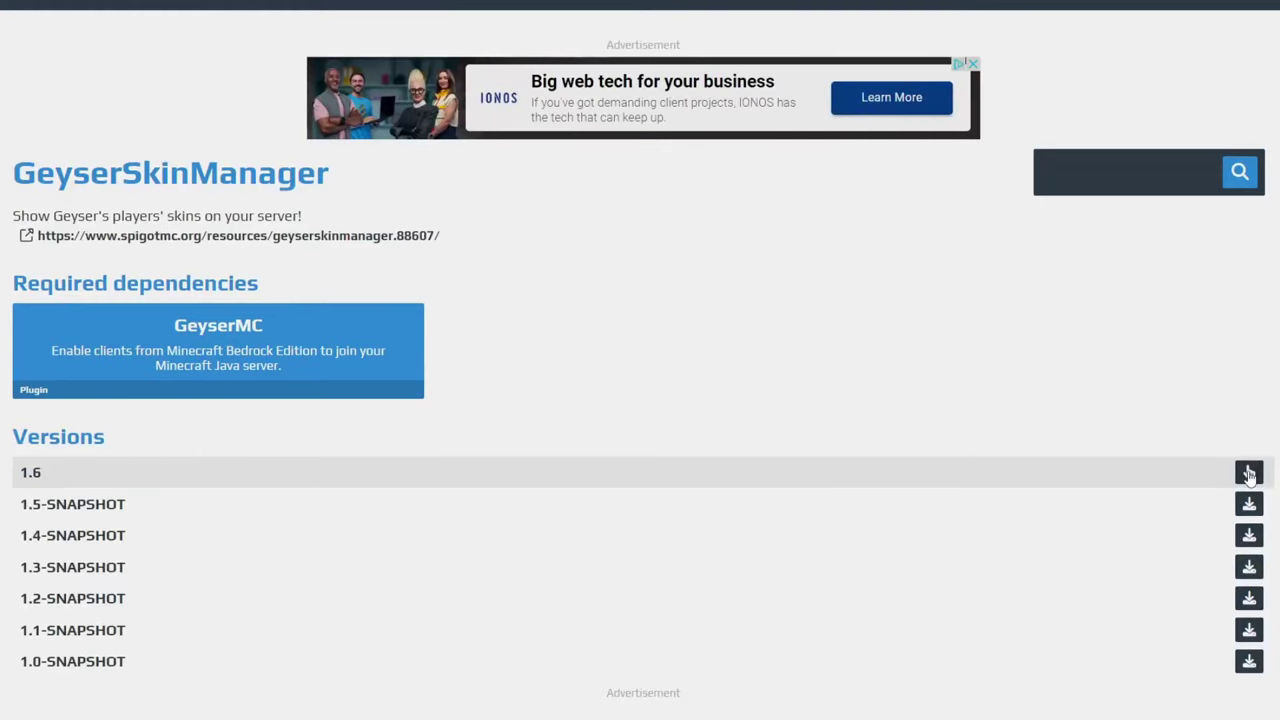
click(1249, 475)
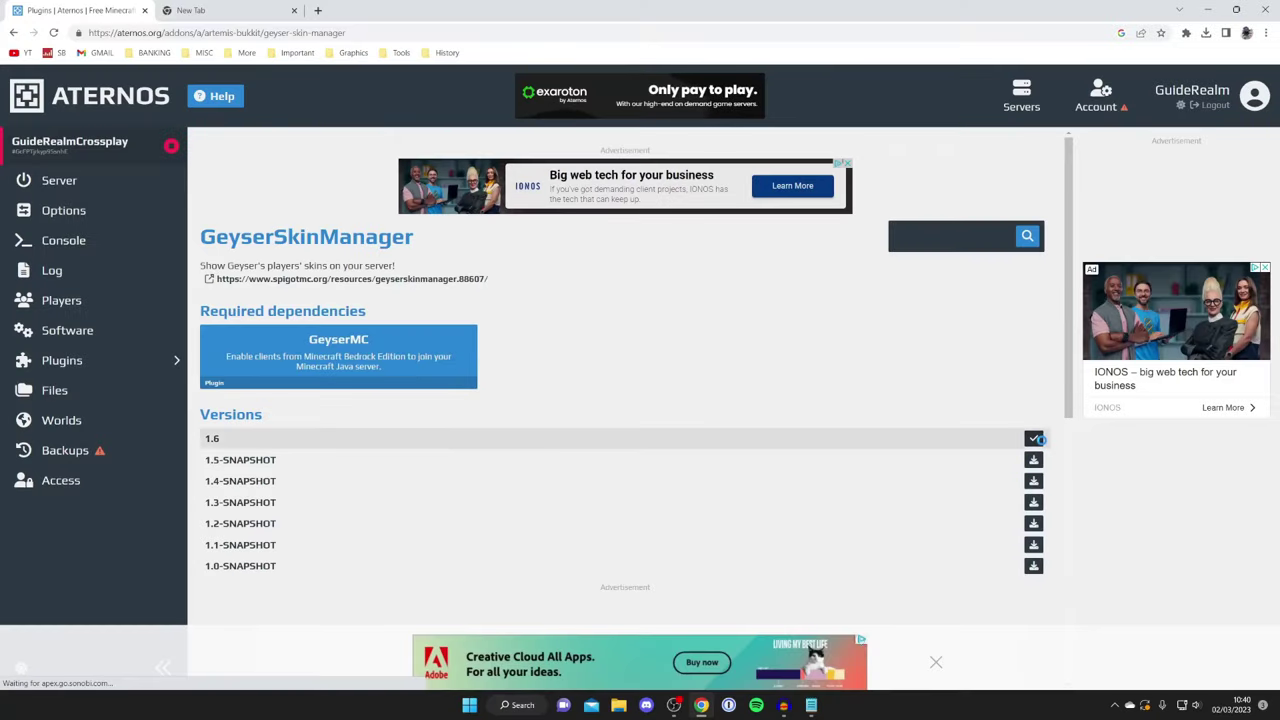
click(11, 32)
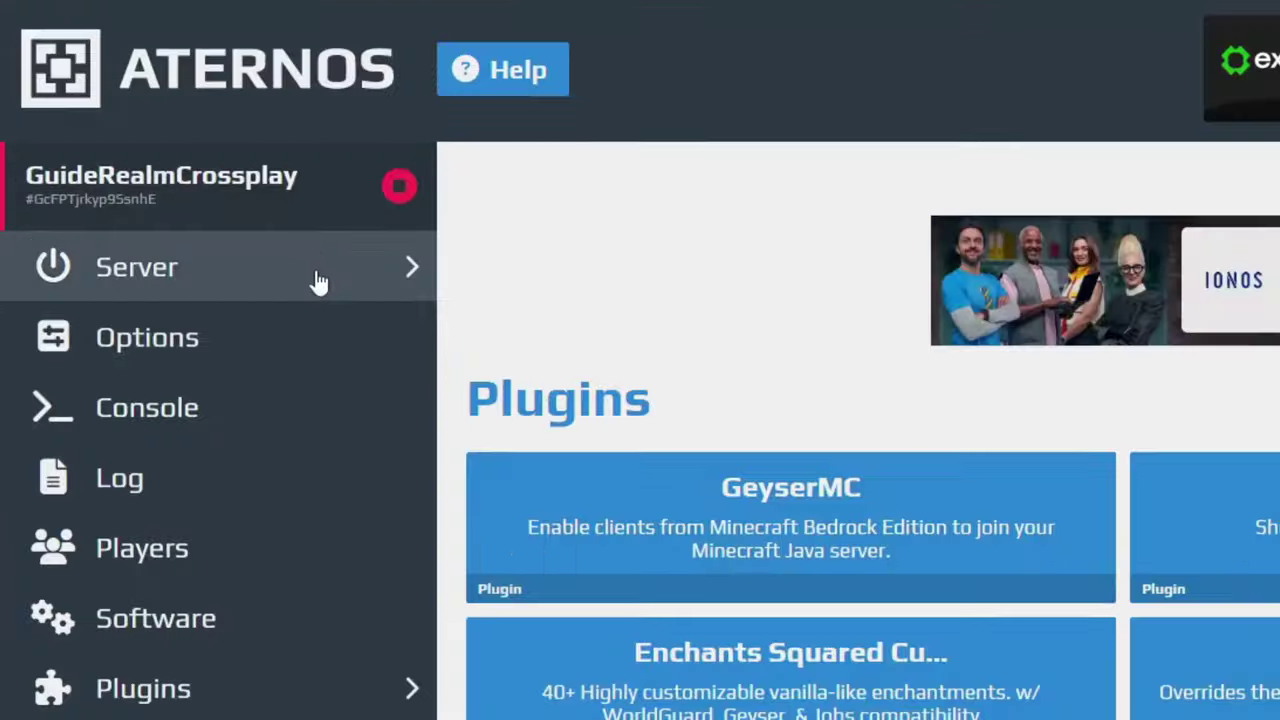
Step: Copy the server's port 22894 from its connection details on the Server page
click(133, 185)
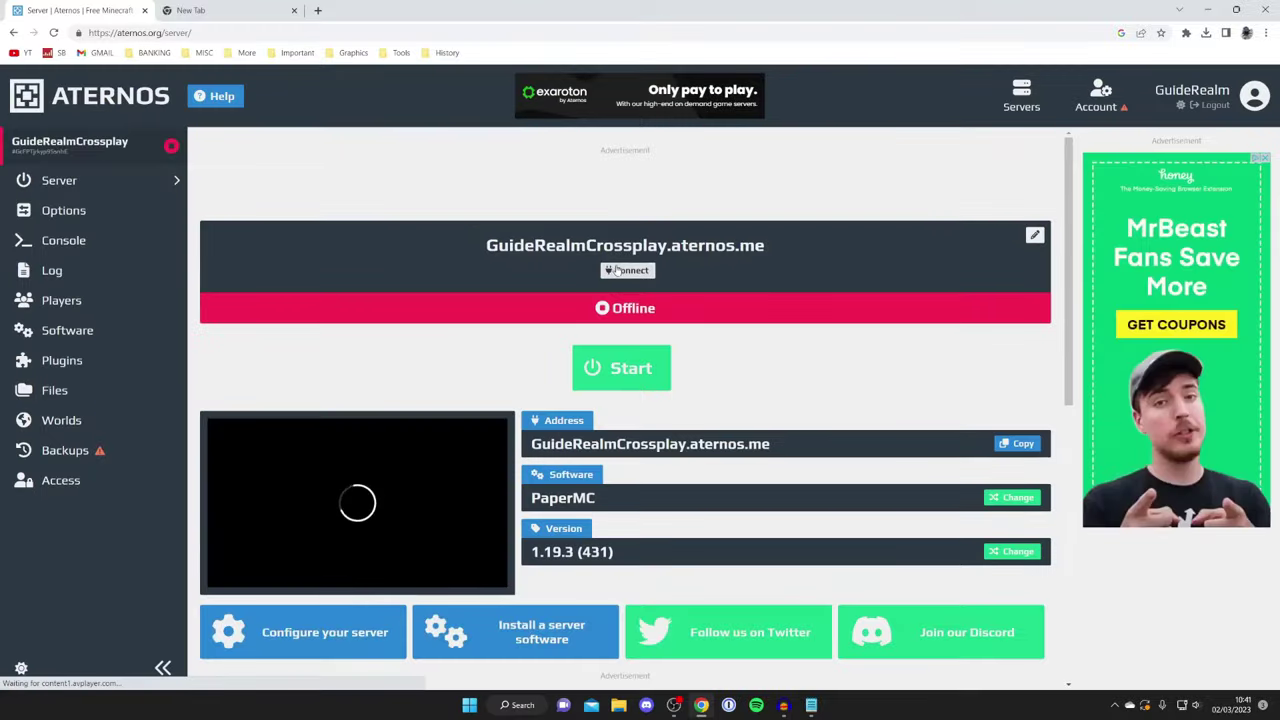
click(617, 270)
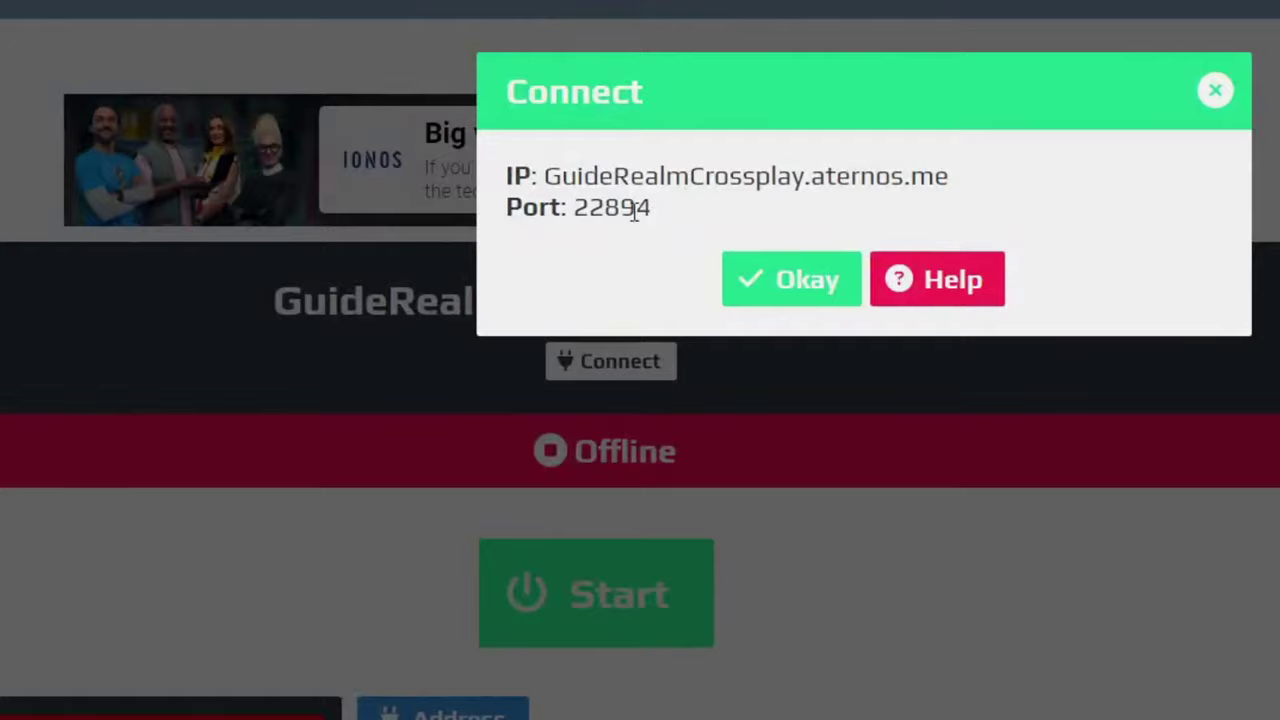
drag(574, 205, 643, 208)
right_click(618, 208)
click(654, 246)
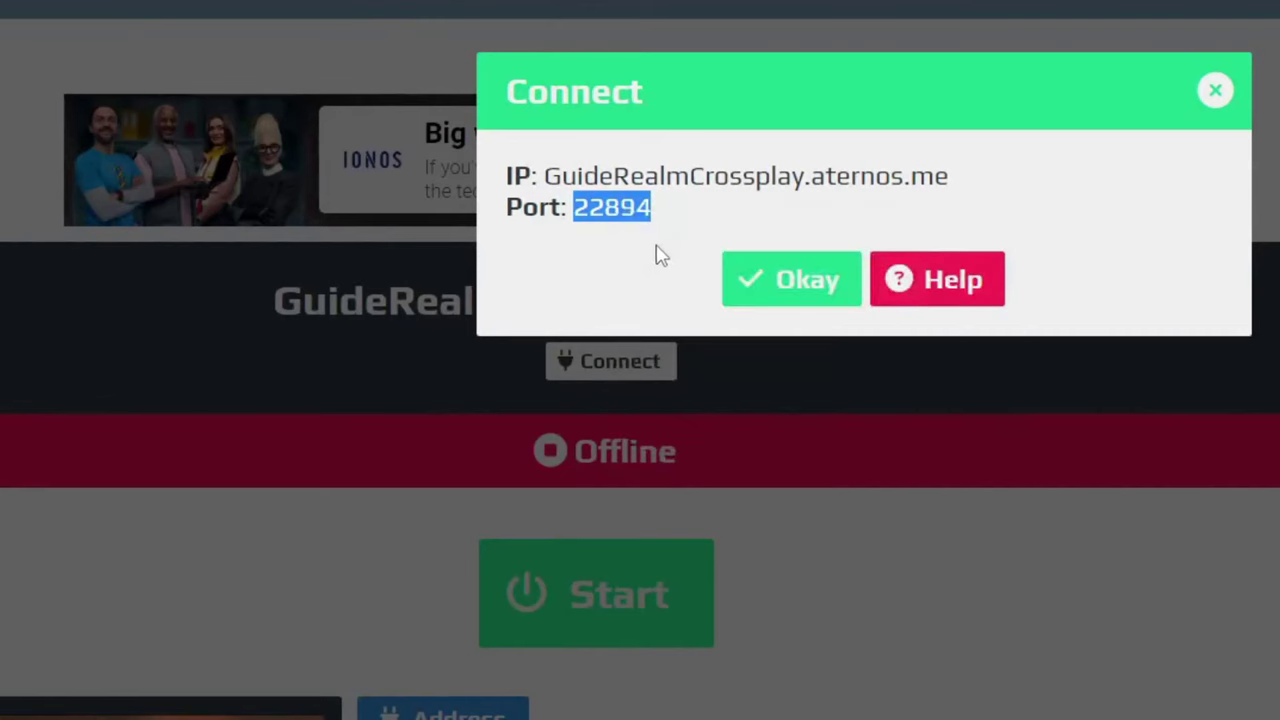
click(790, 280)
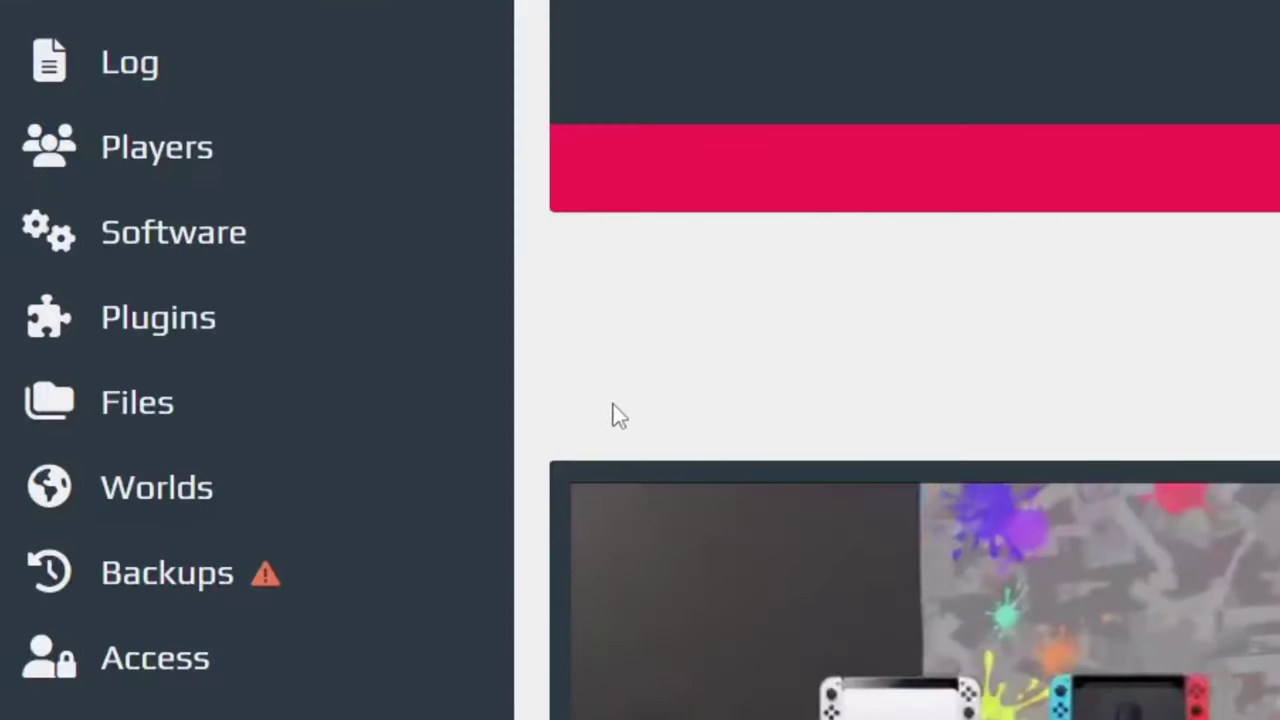
Step: Browse the server files to the plugins/Geyser-Spigot folder
click(245, 430)
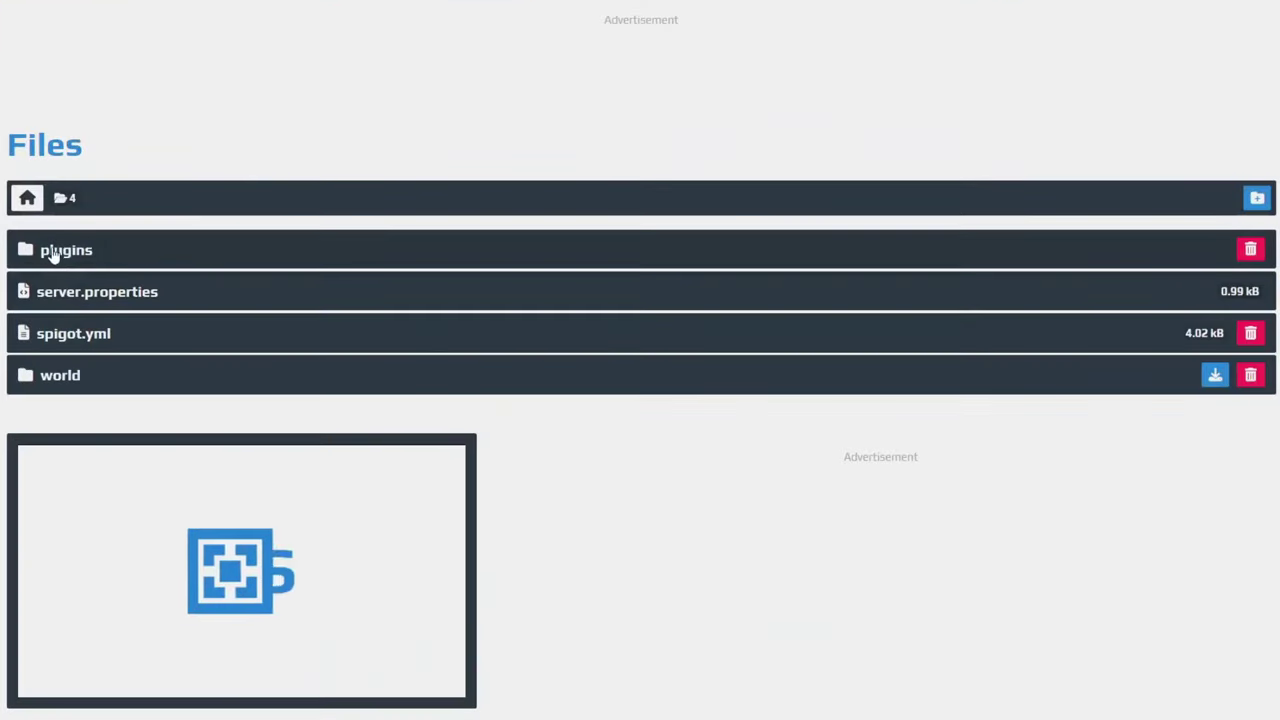
click(54, 253)
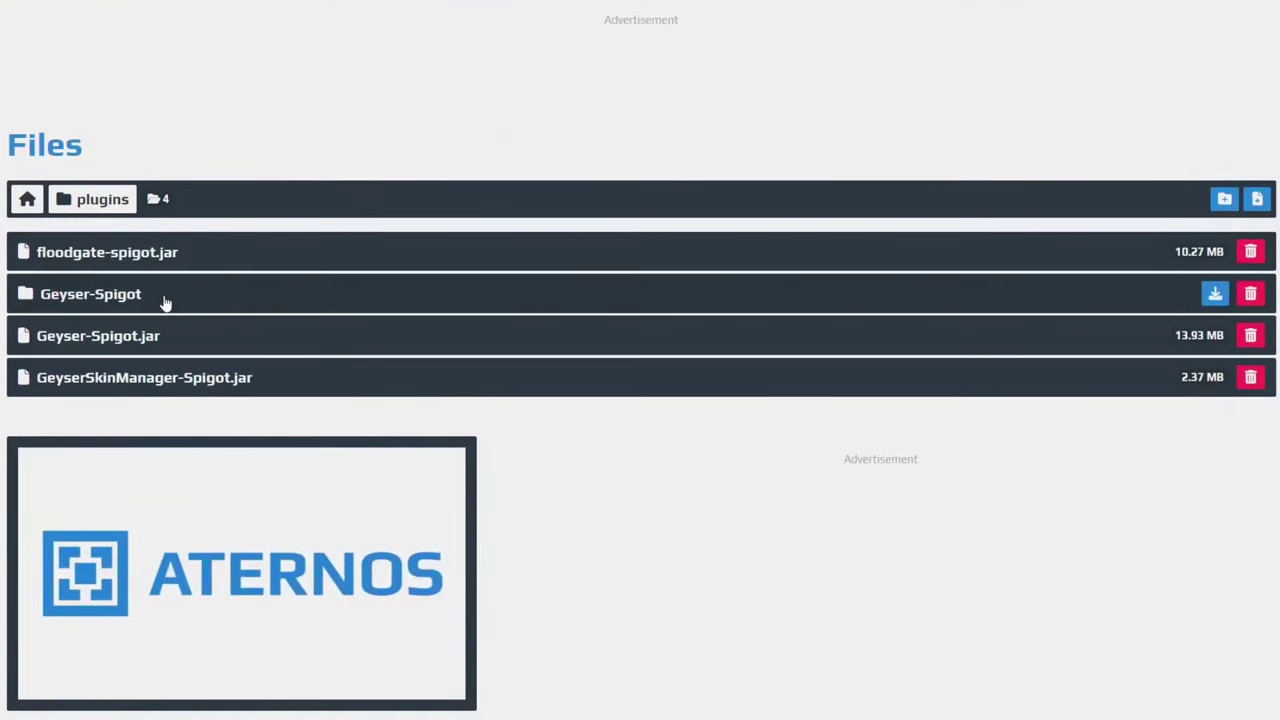
click(95, 296)
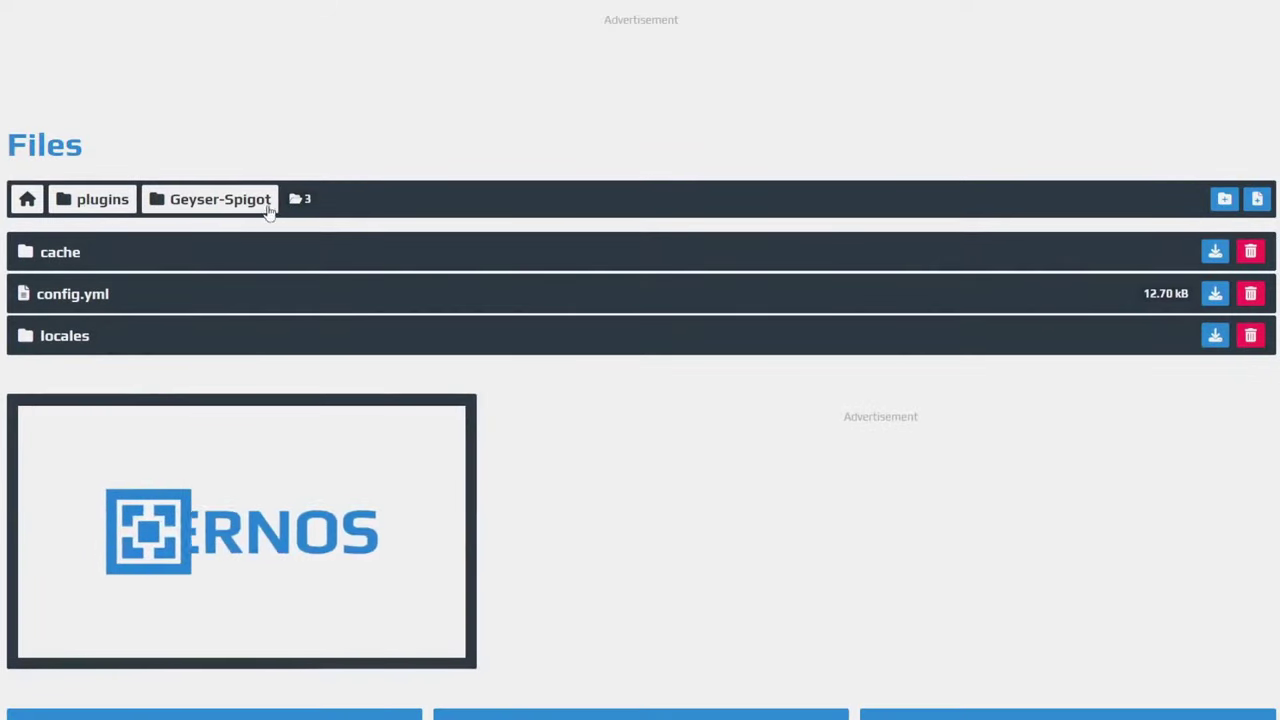
Step: Open Geyser's config.yml and paste 22894 as the Bedrock port
click(78, 296)
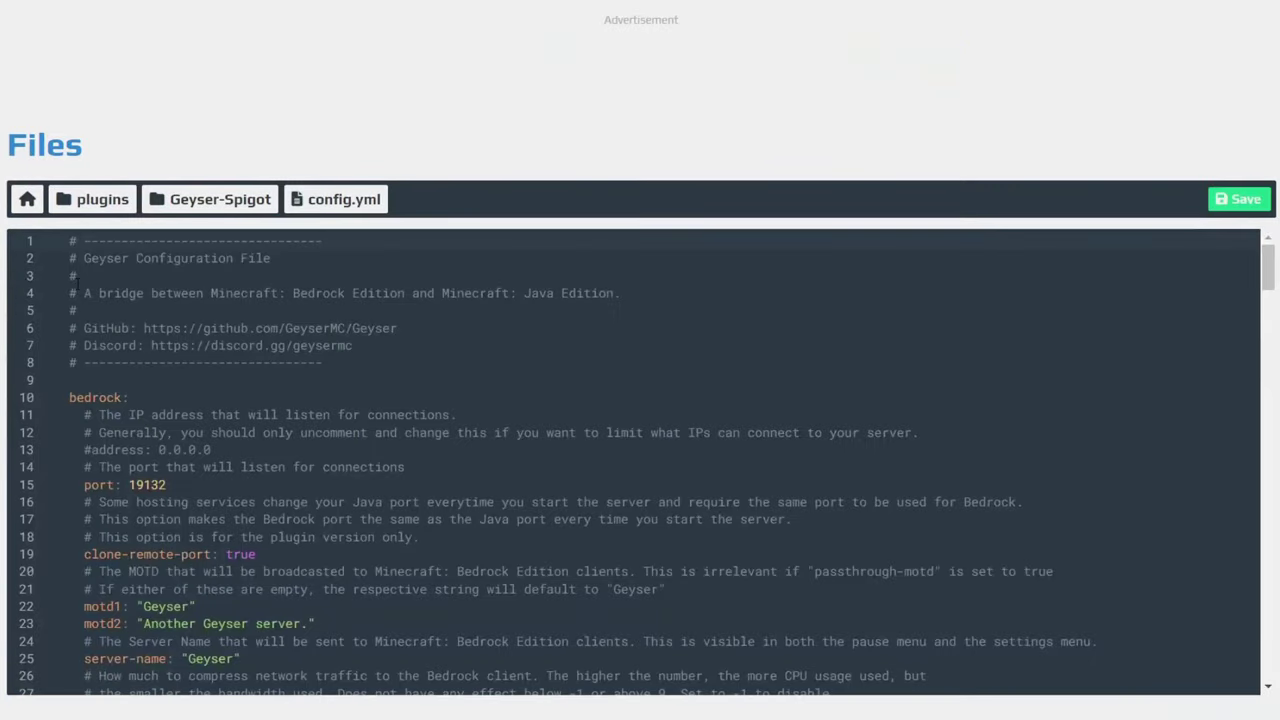
scroll(193, 450, down, 2)
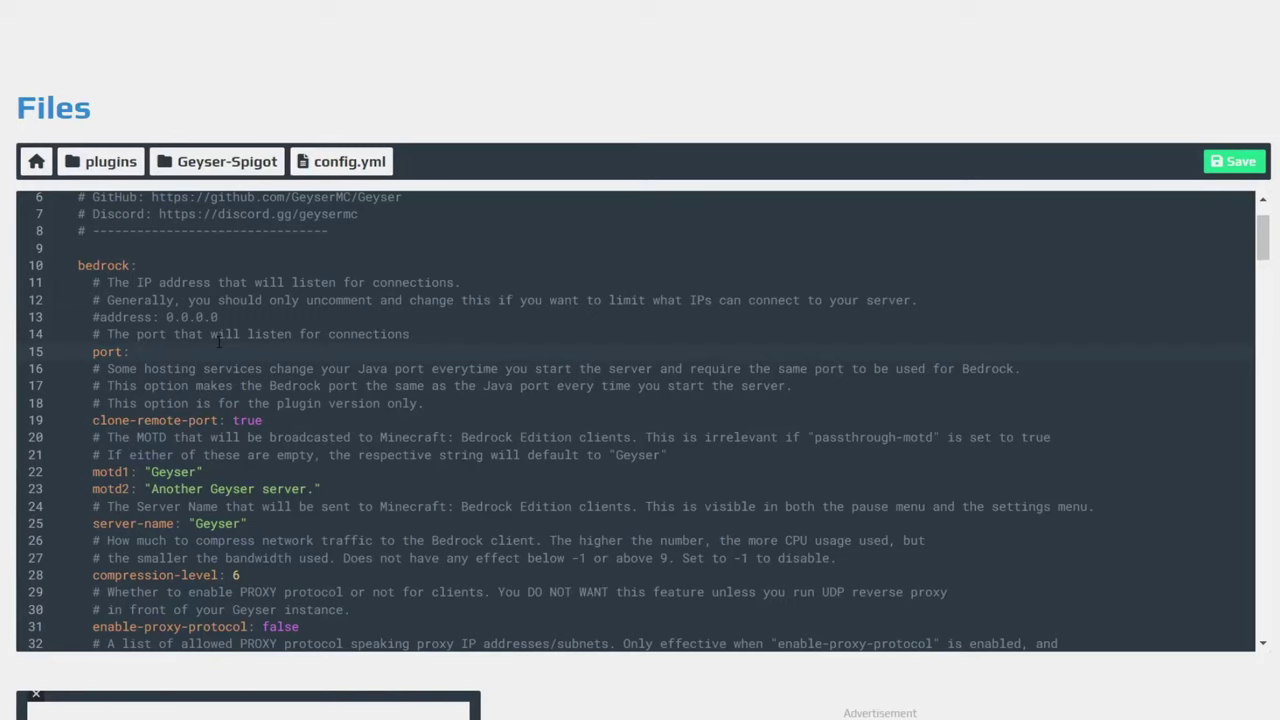
right_click(147, 354)
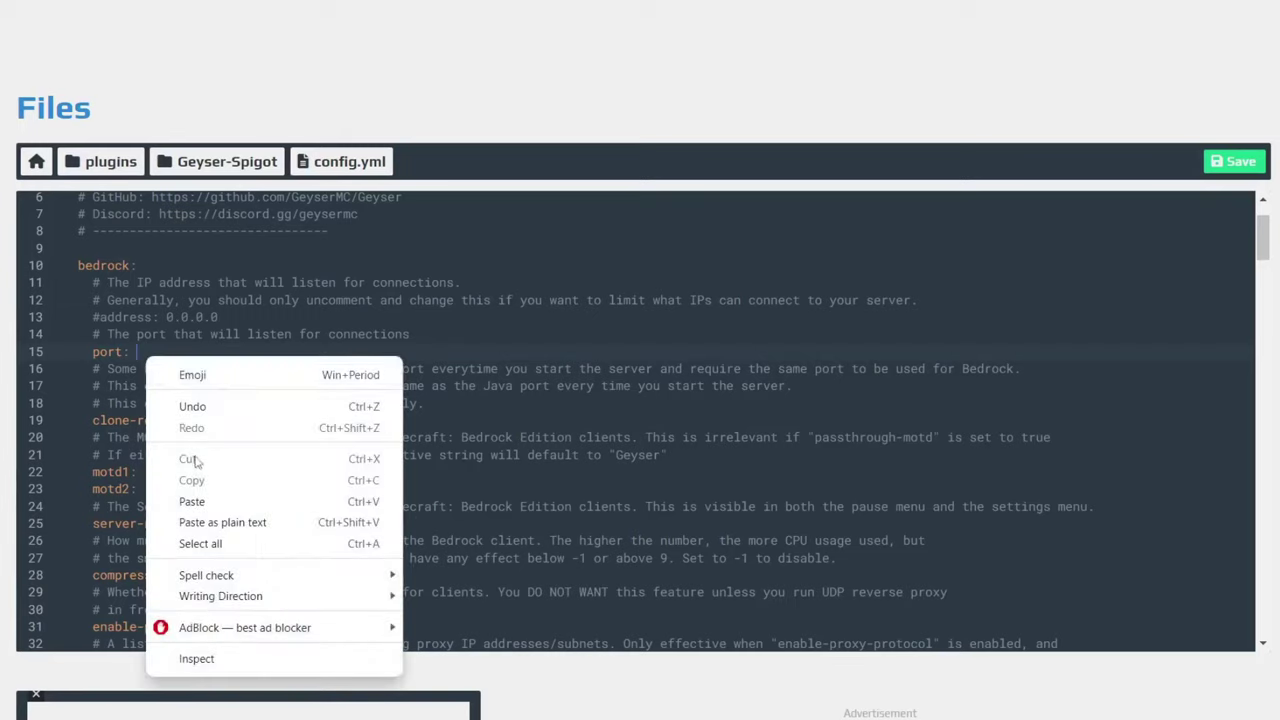
click(192, 501)
scroll(257, 340, down, 5)
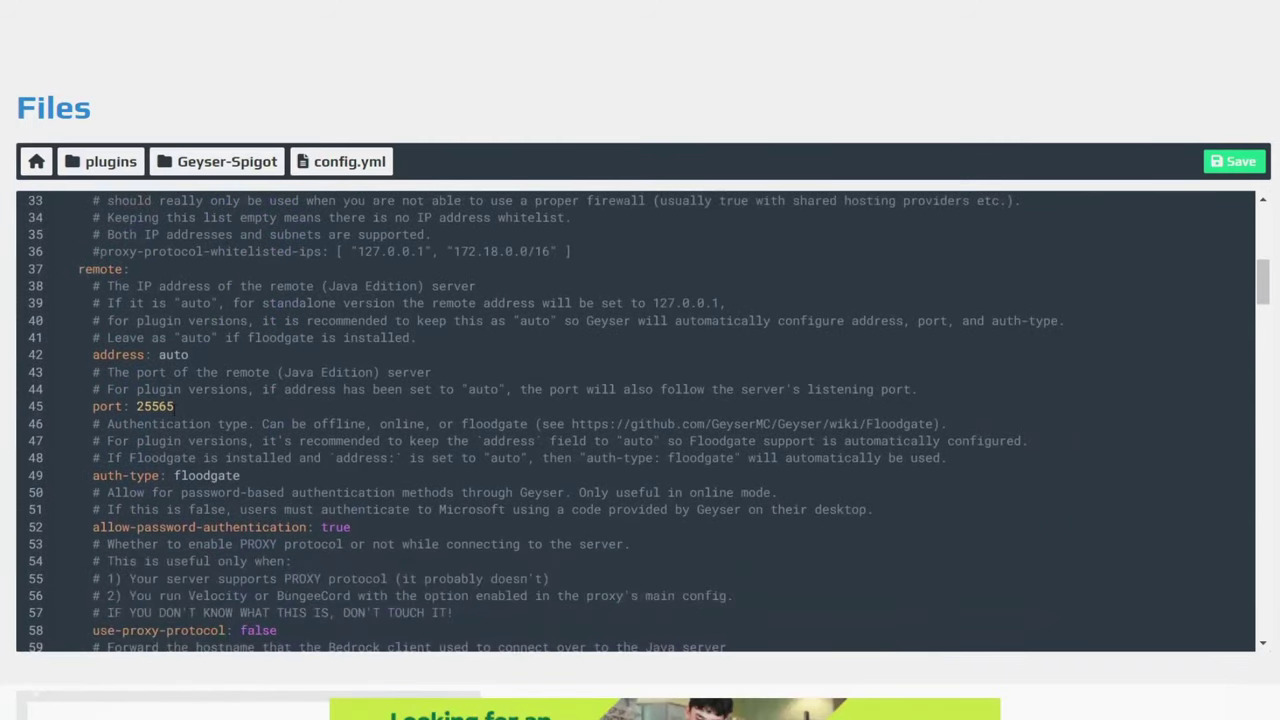
Step: Replace the remote port 25565 with the pasted port in config.yml
double_click(160, 406)
key(BackSpace)
scroll(160, 406, down, 2)
right_click(172, 314)
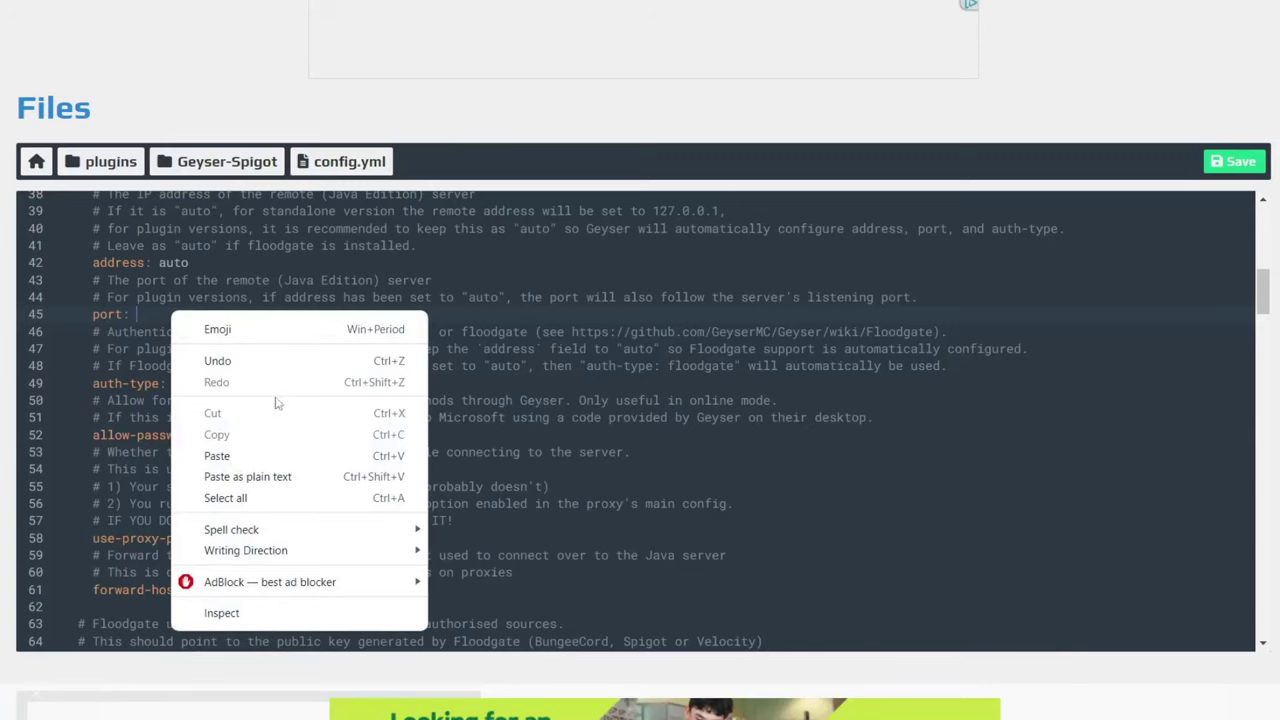
click(275, 459)
scroll(256, 295, down, 7)
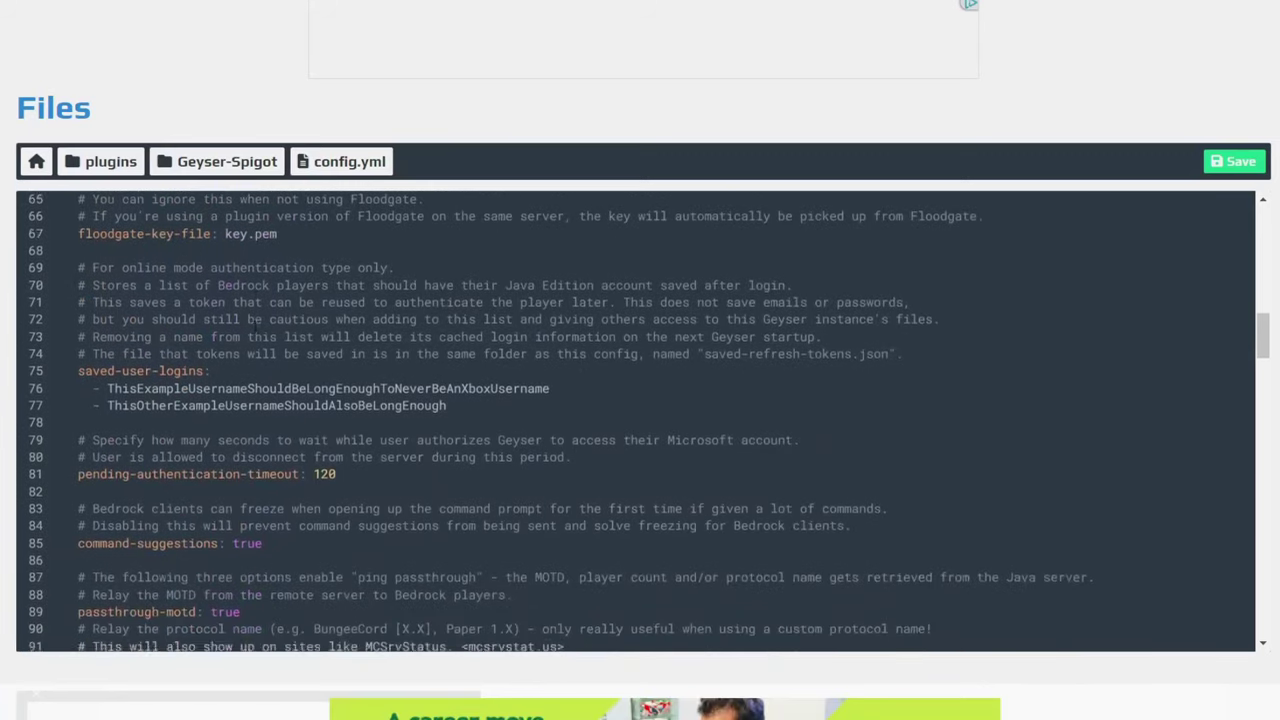
scroll(256, 300, down, 3)
scroll(257, 325, up, 9)
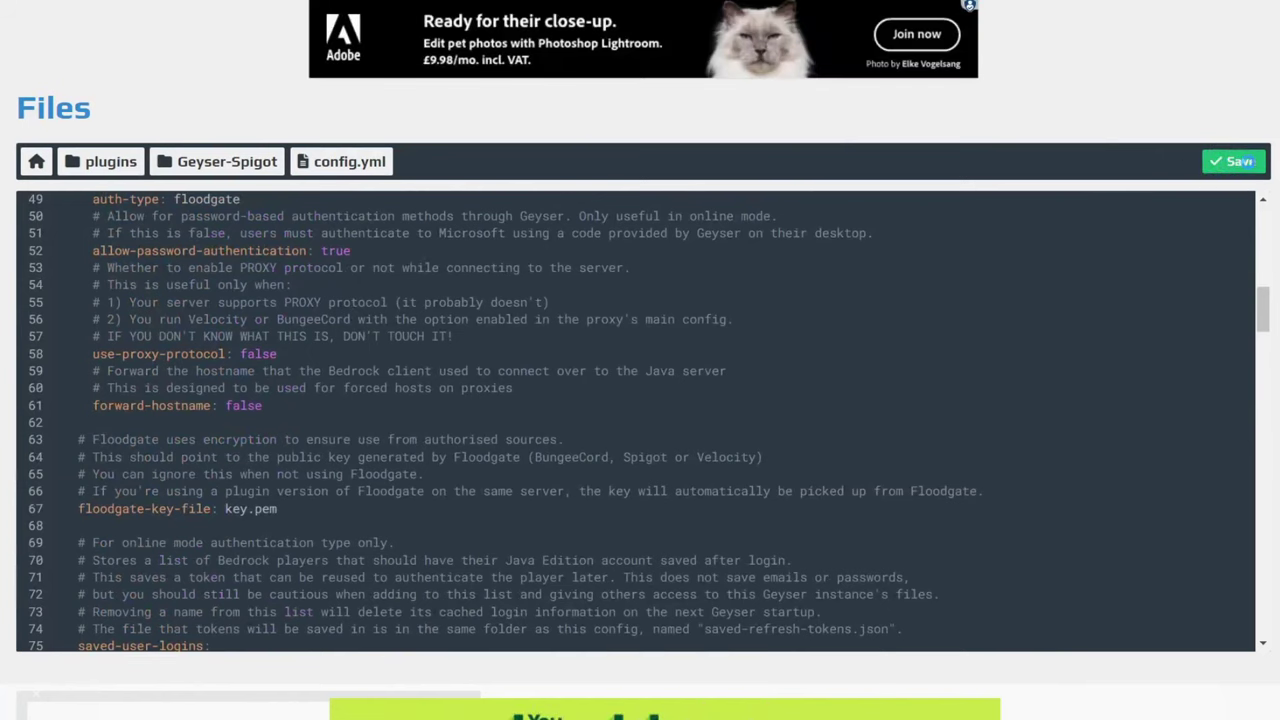
Step: Save the edited config.yml and return to the overview, where GuideRealmCrossplay shows online with PaperMC 1.19.3 and 0/20 players
click(1240, 161)
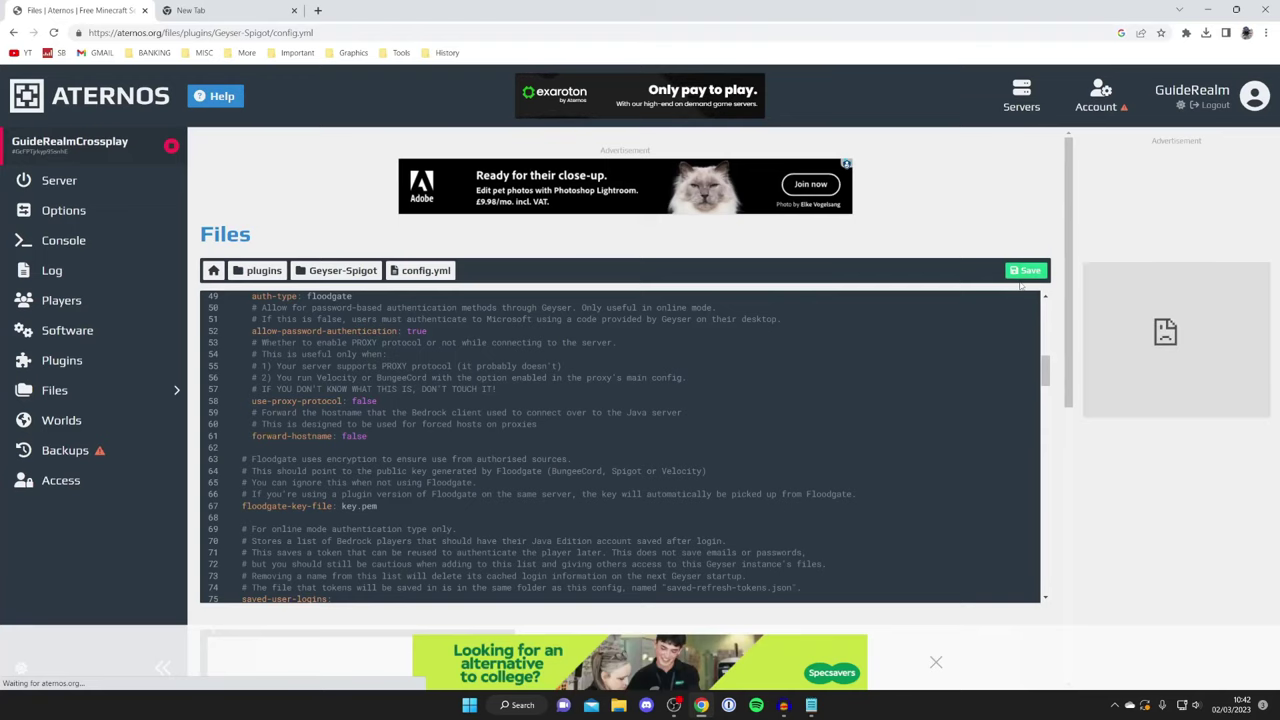
click(41, 184)
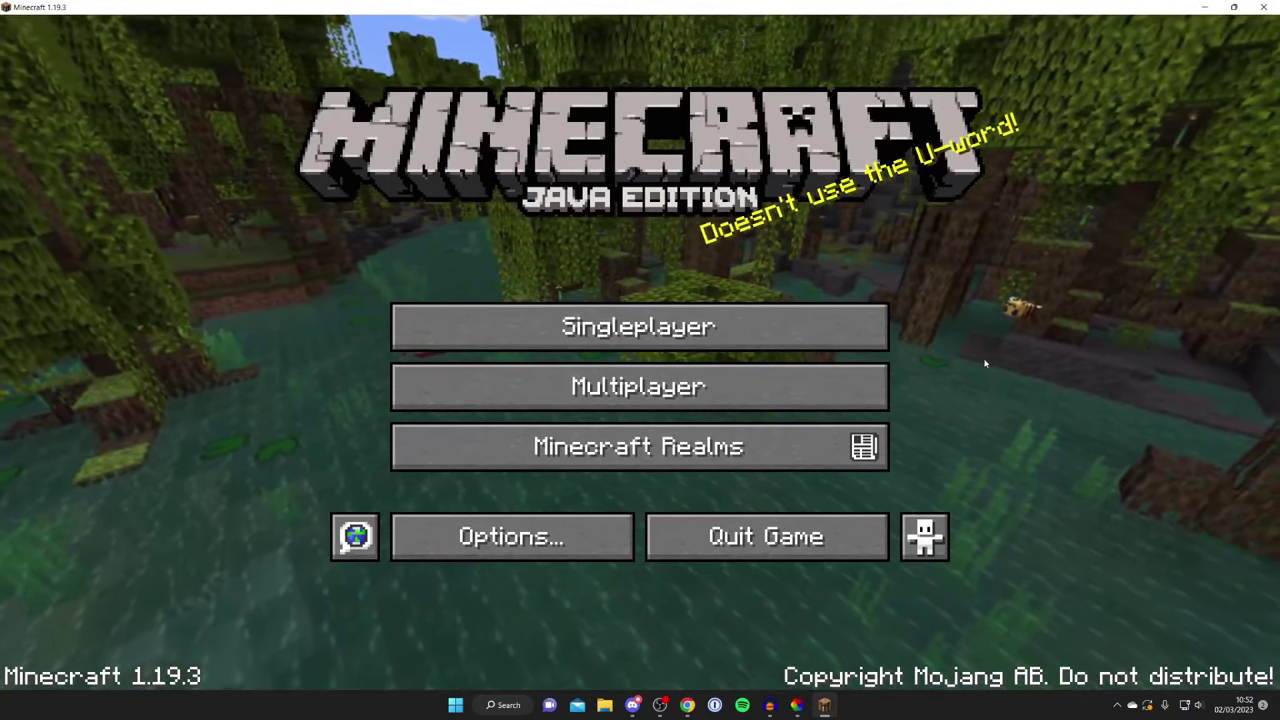
key(alt+Tab)
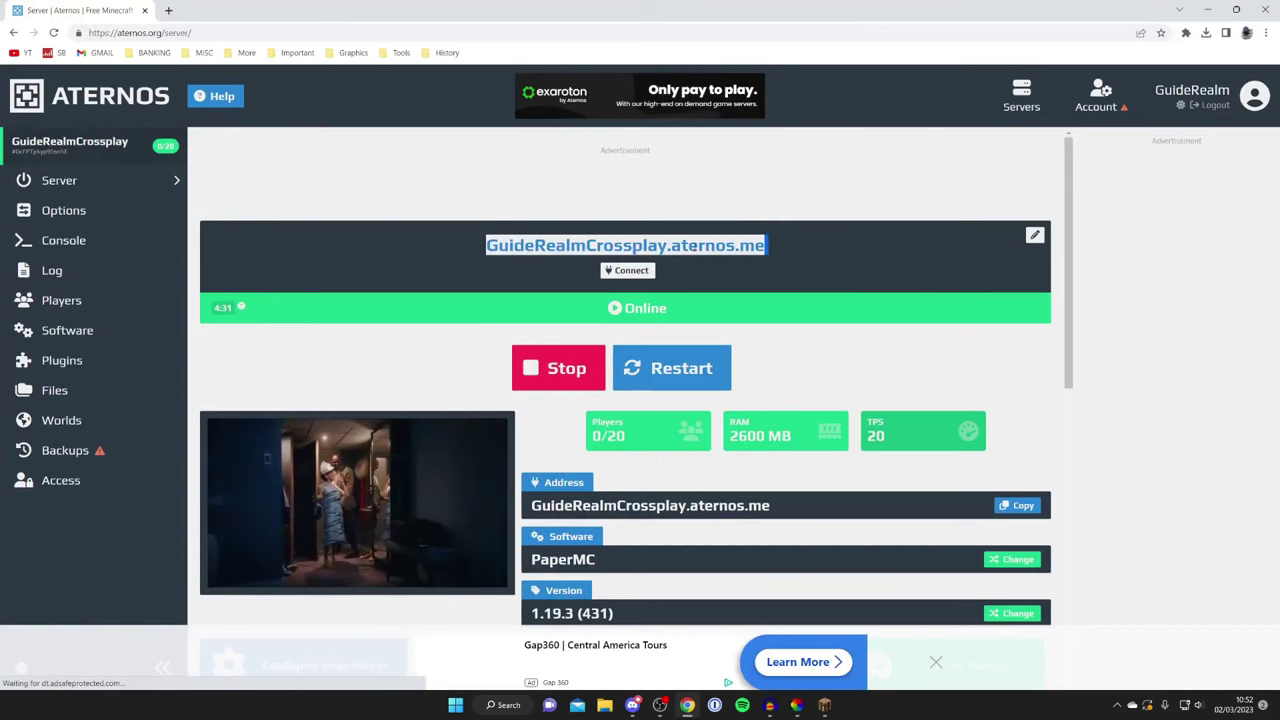
Step: Add GuideRealmCrossplay.aternos.me to the Java Edition multiplayer server list
right_click(692, 245)
click(730, 255)
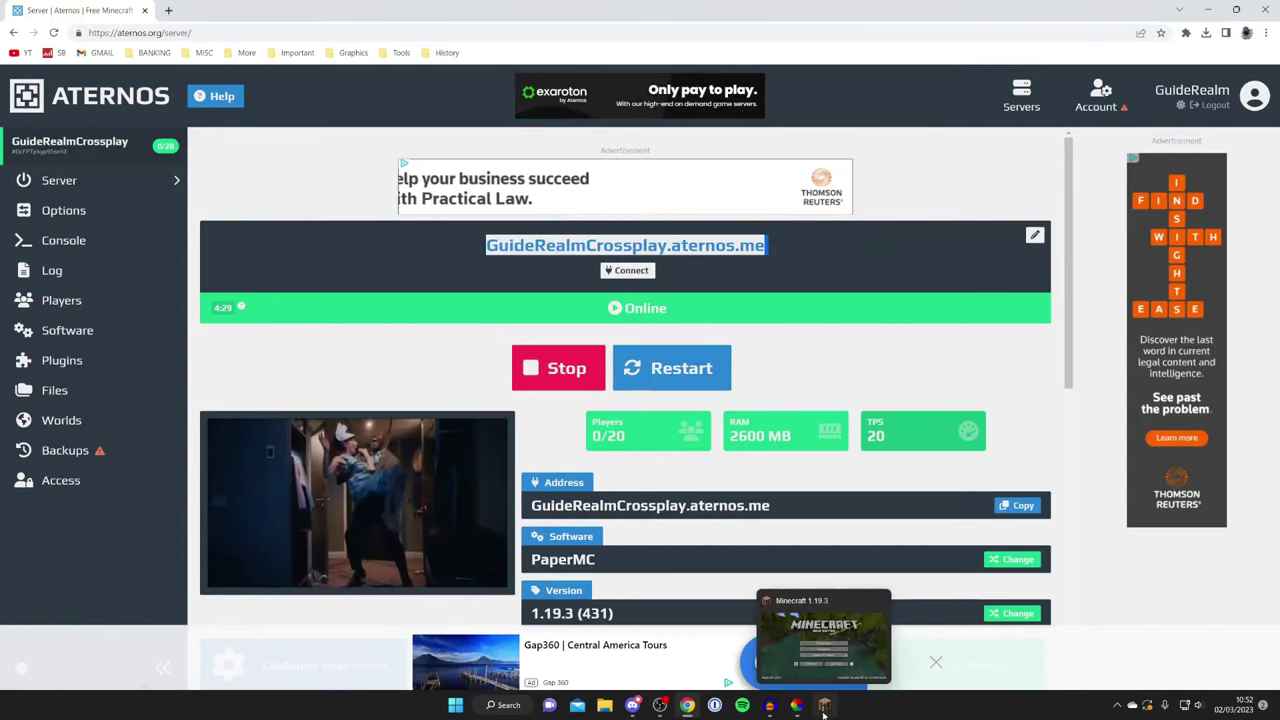
click(824, 706)
click(716, 393)
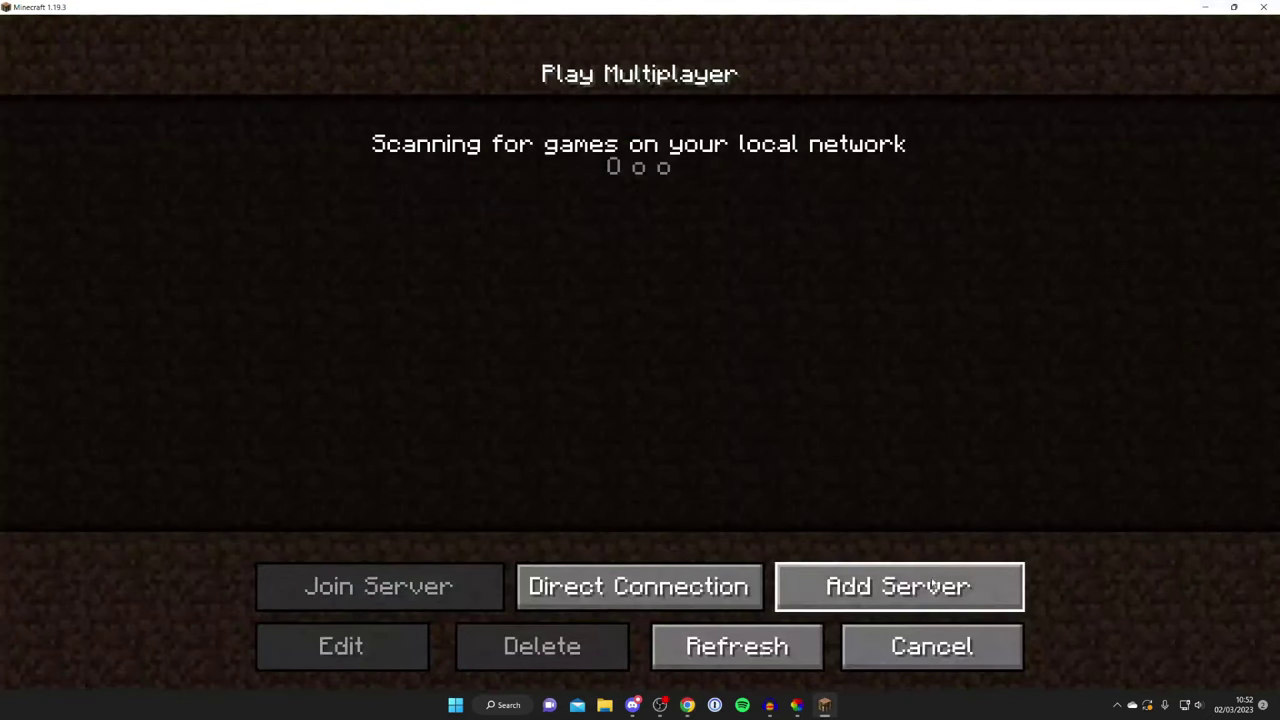
click(860, 586)
text(GuideRealmCrossplay.aternos.me)
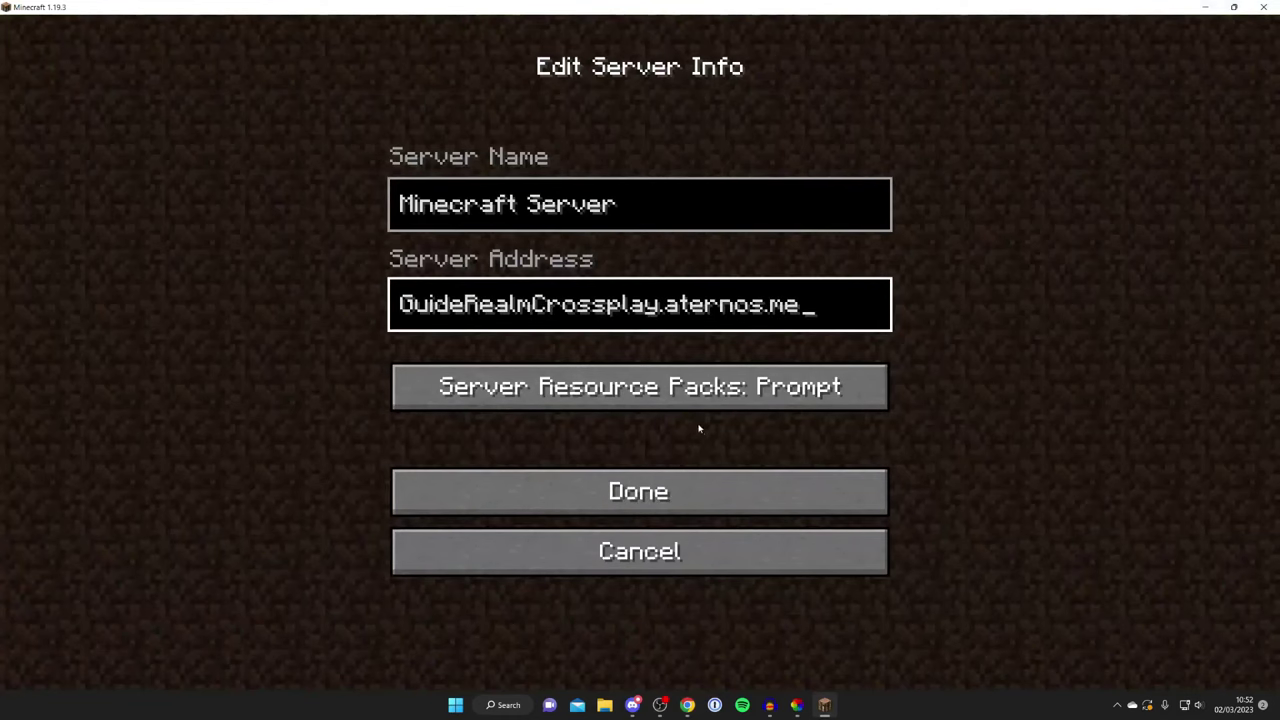
click(710, 484)
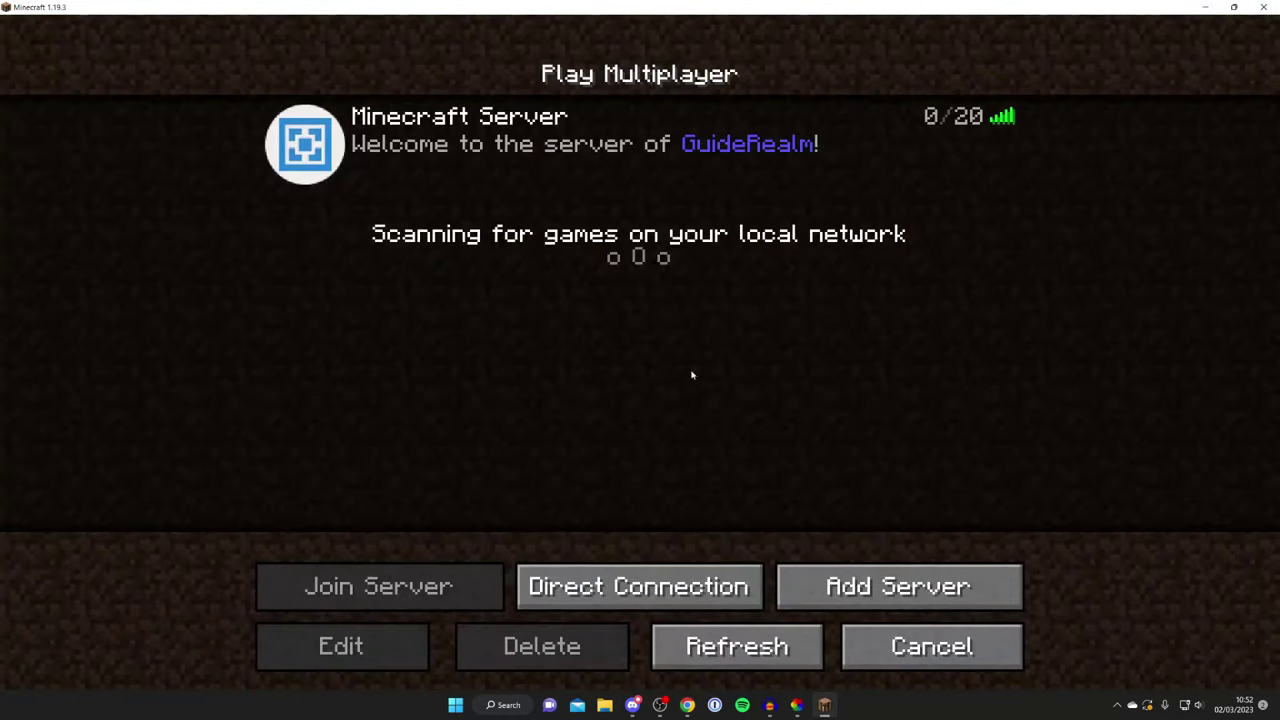
Step: Join the server, walk around and mine a grass block to test it
double_click(738, 143)
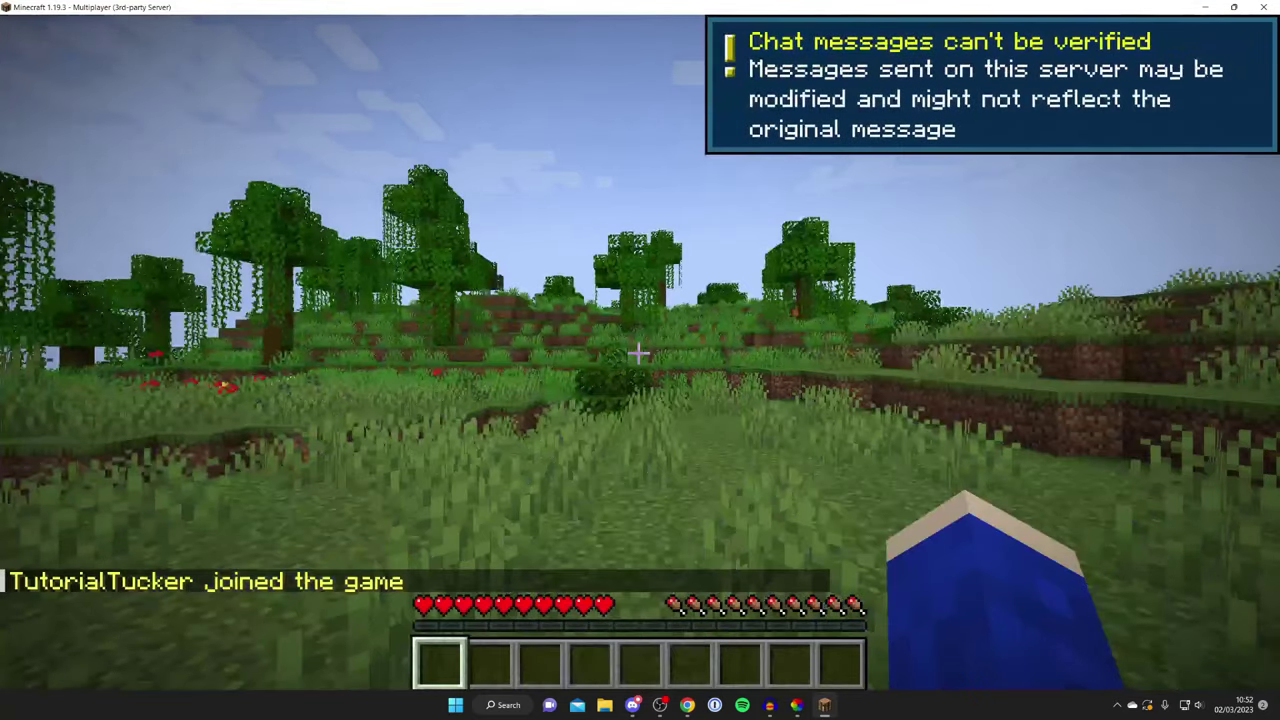
key(w)
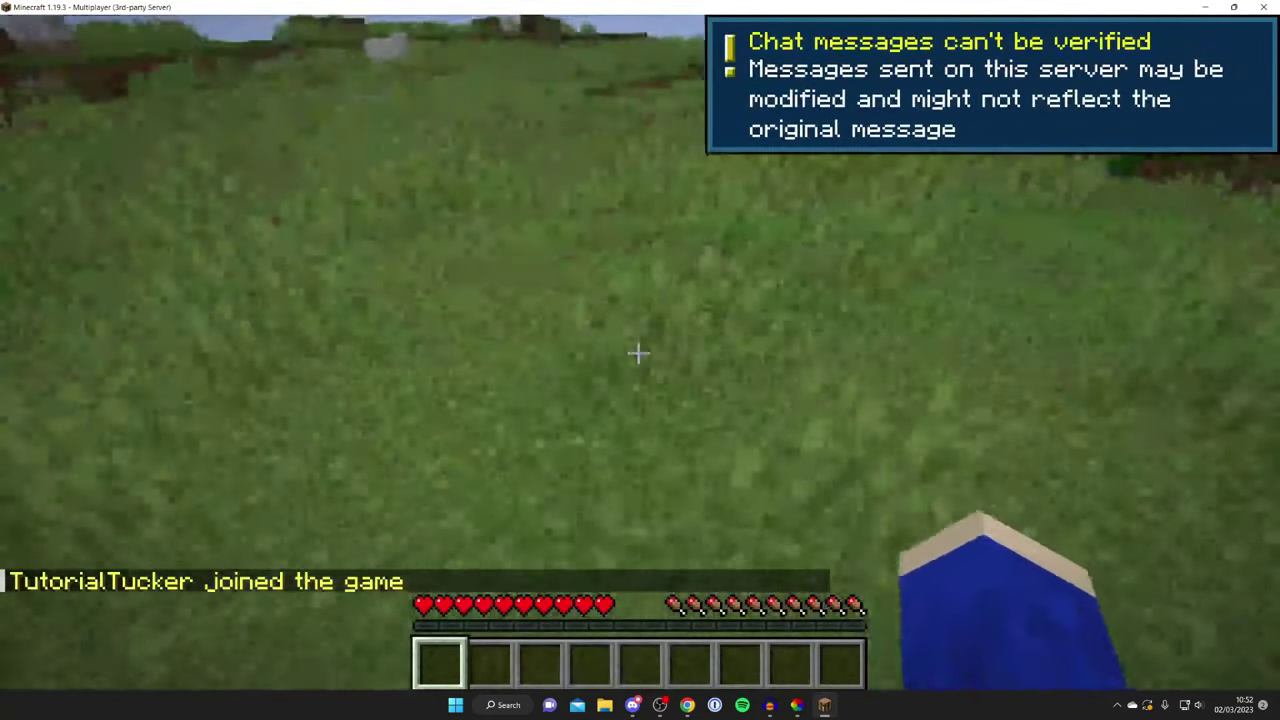
drag(638, 352, 638, 352)
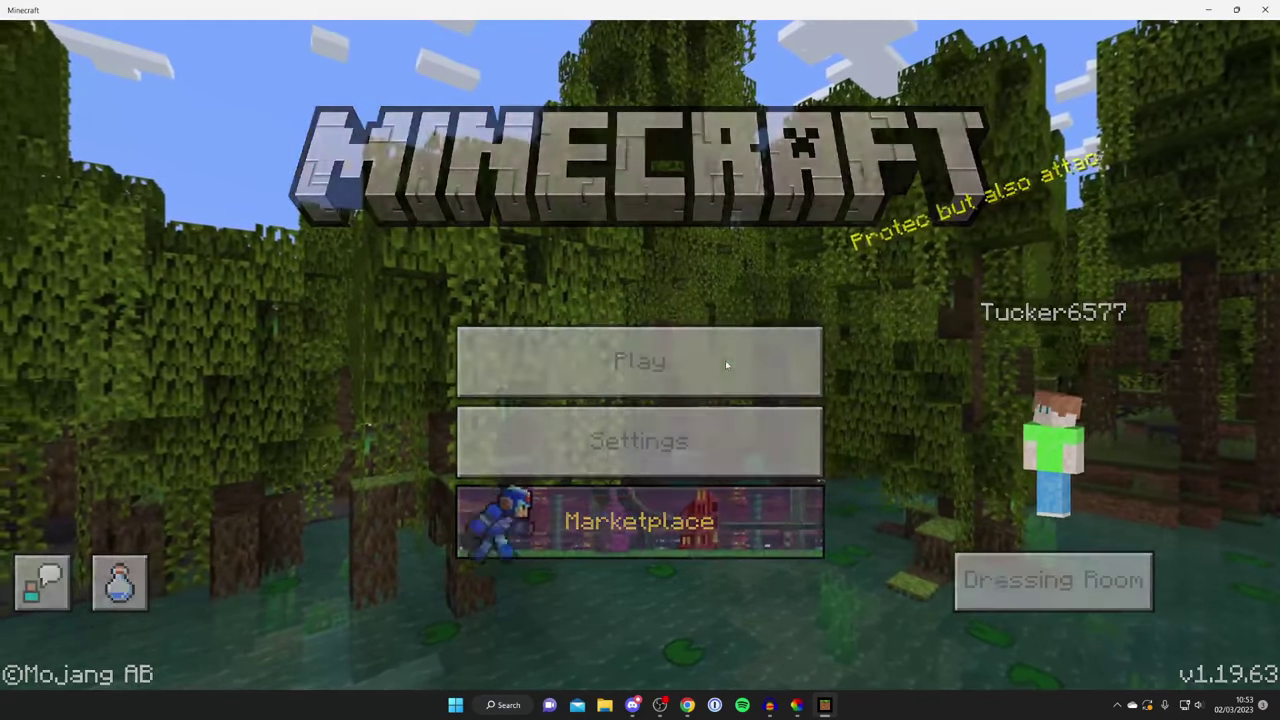
Step: Open Bedrock's Add External Server form on default port 19132, then bring the Aternos page forward
click(725, 363)
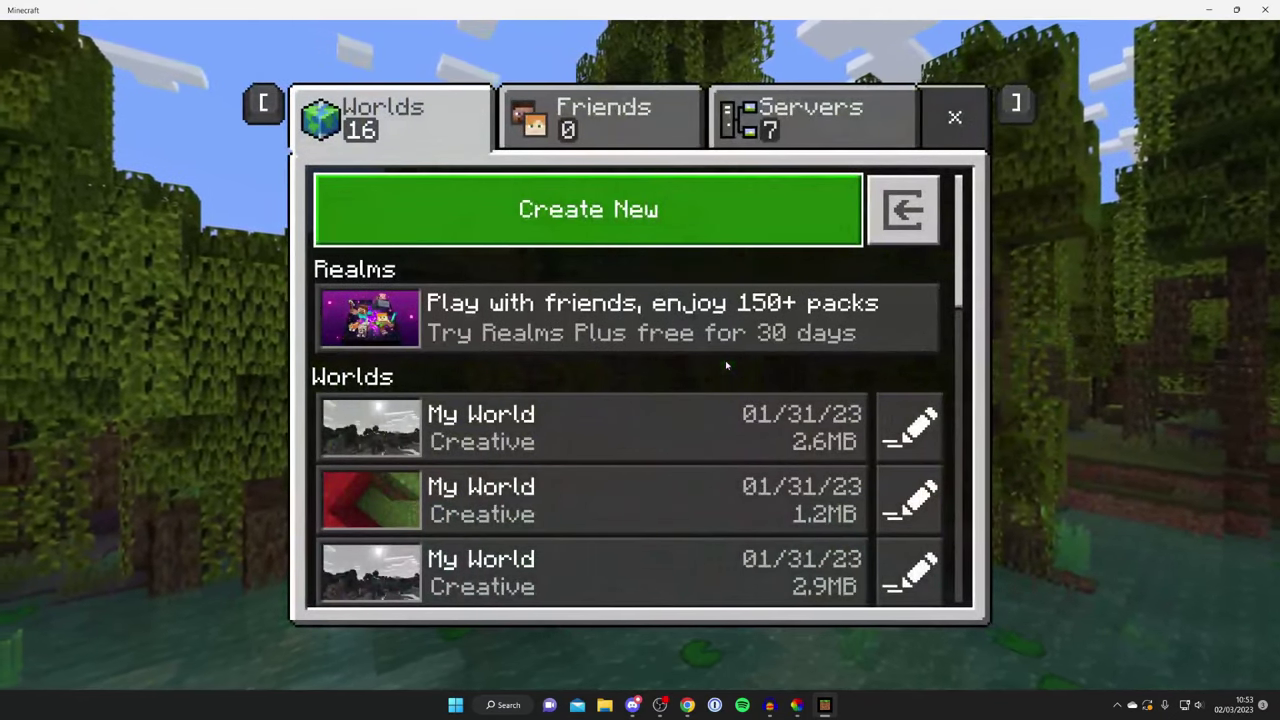
click(768, 140)
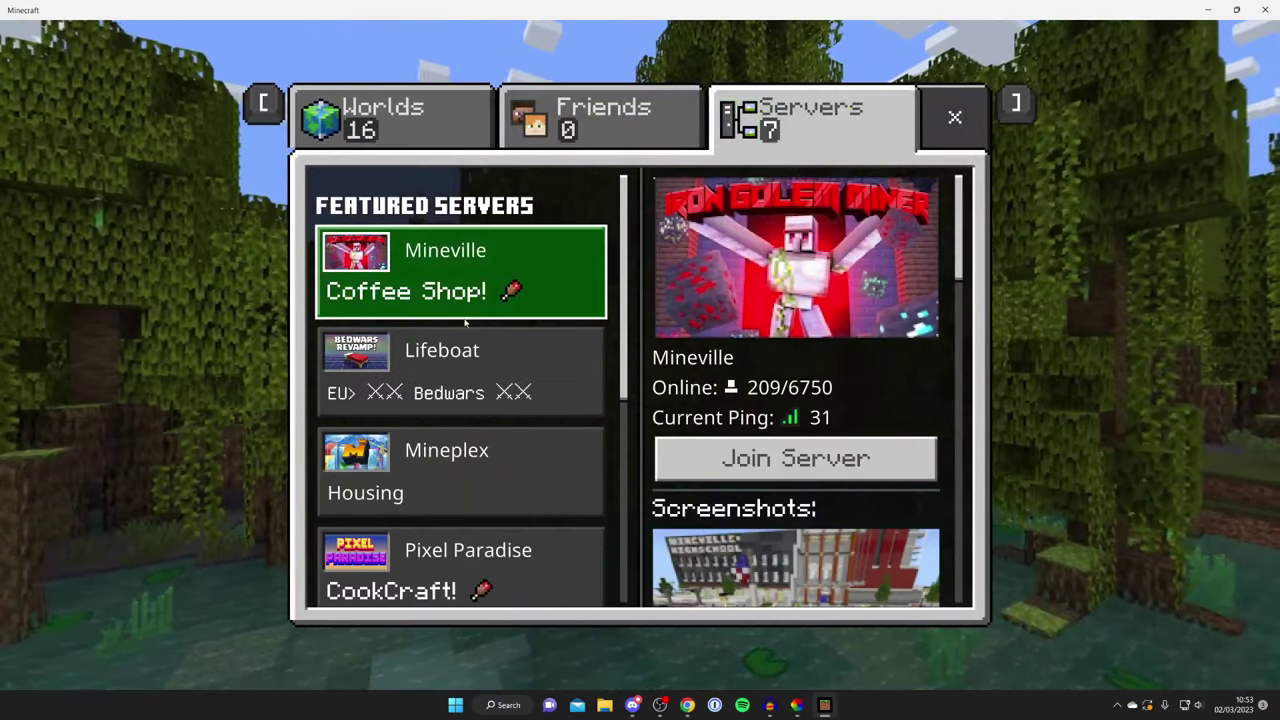
scroll(460, 290, down, 5)
click(493, 593)
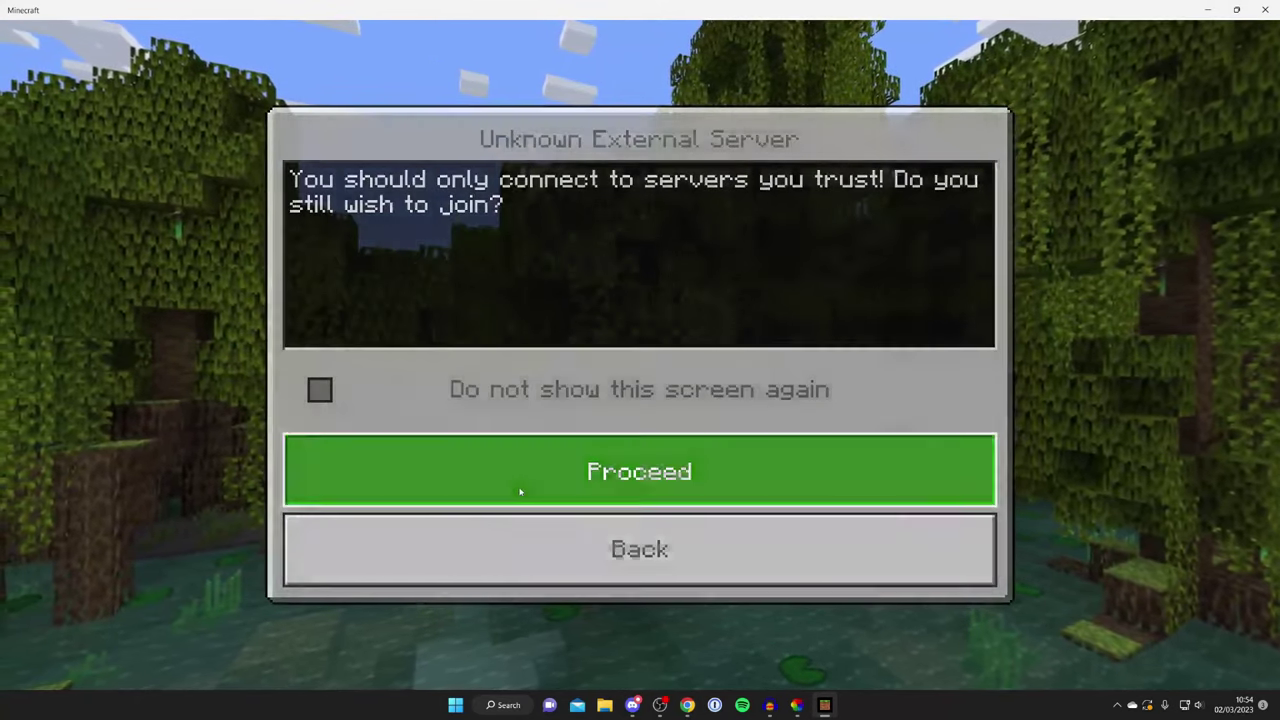
click(520, 489)
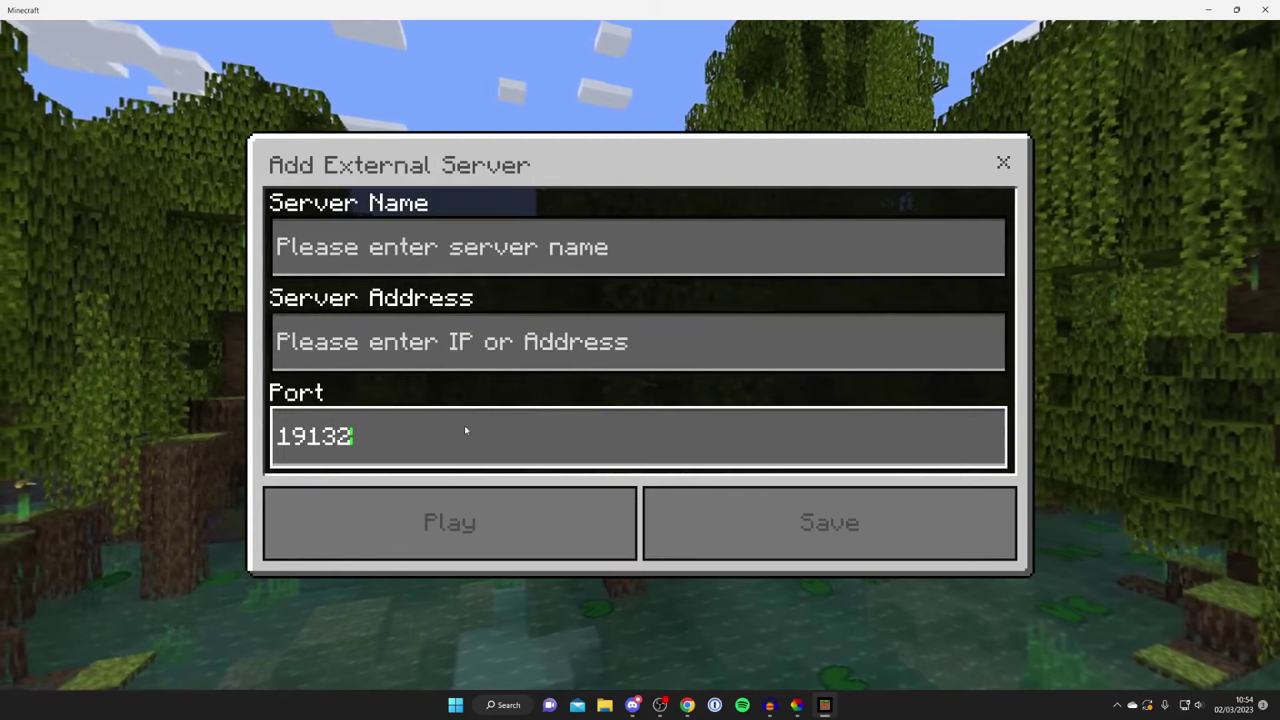
click(687, 705)
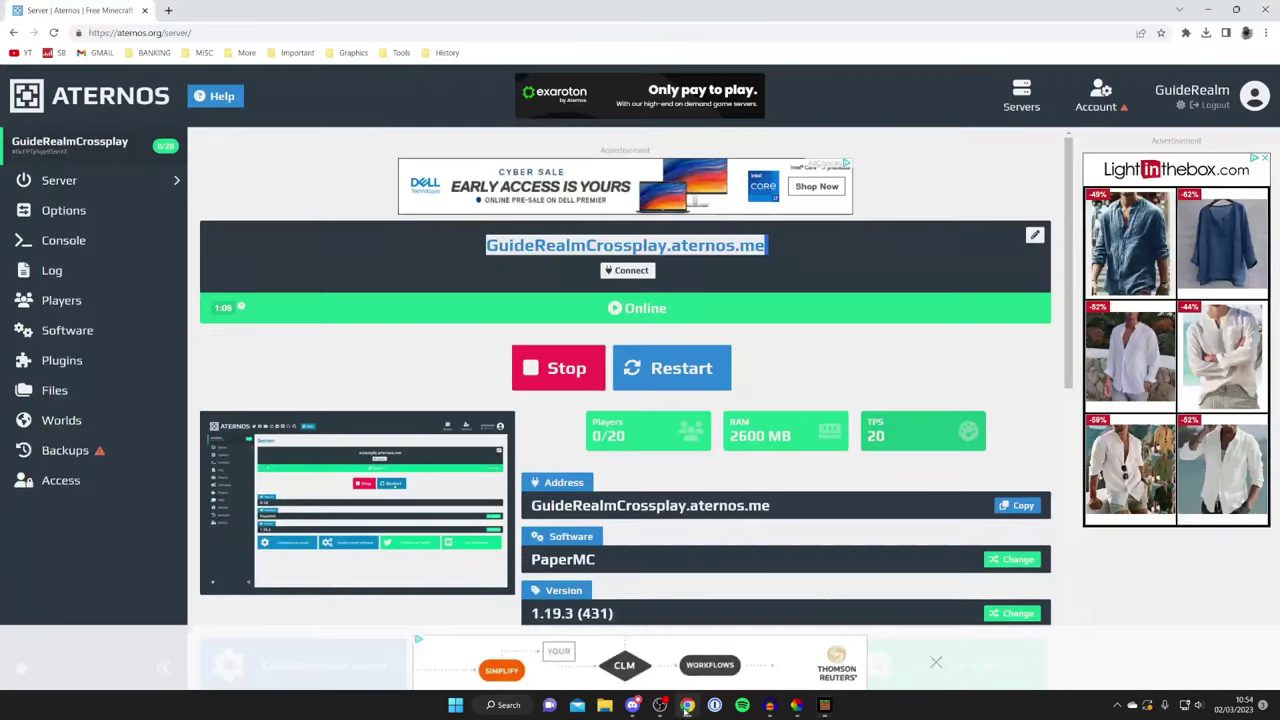
click(630, 271)
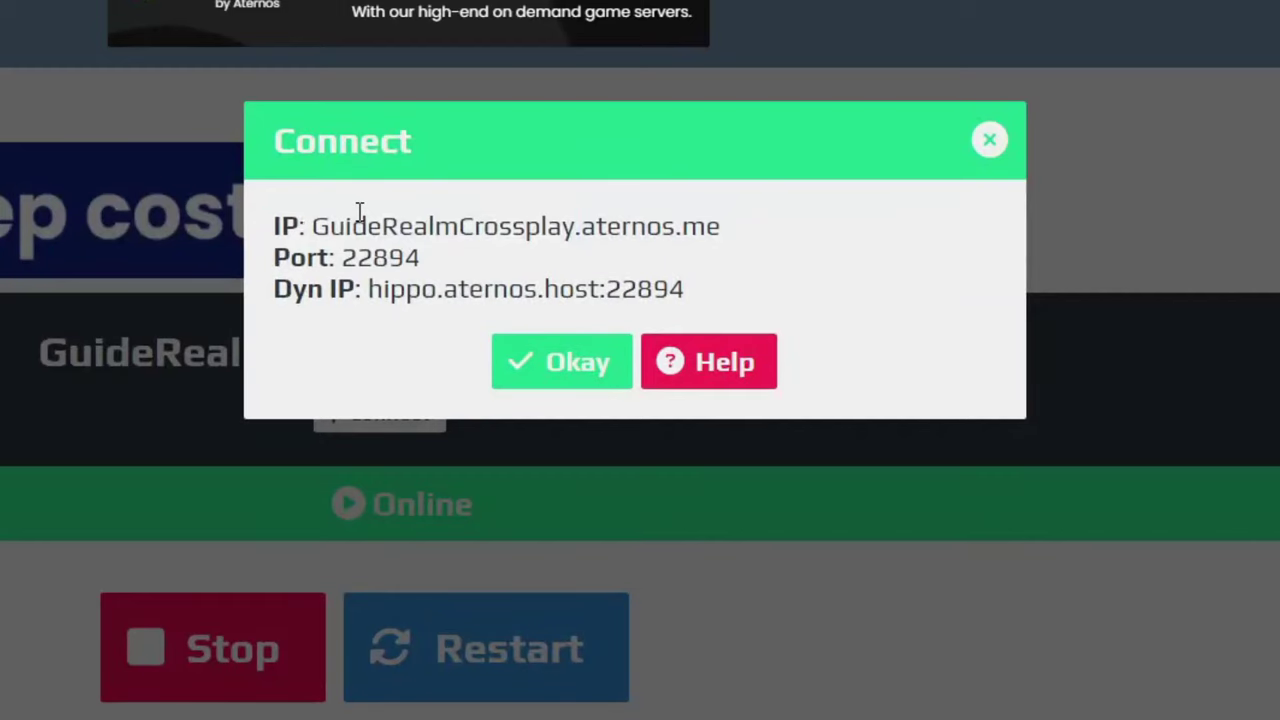
triple_click(621, 187)
key(ctrl+c)
click(690, 192)
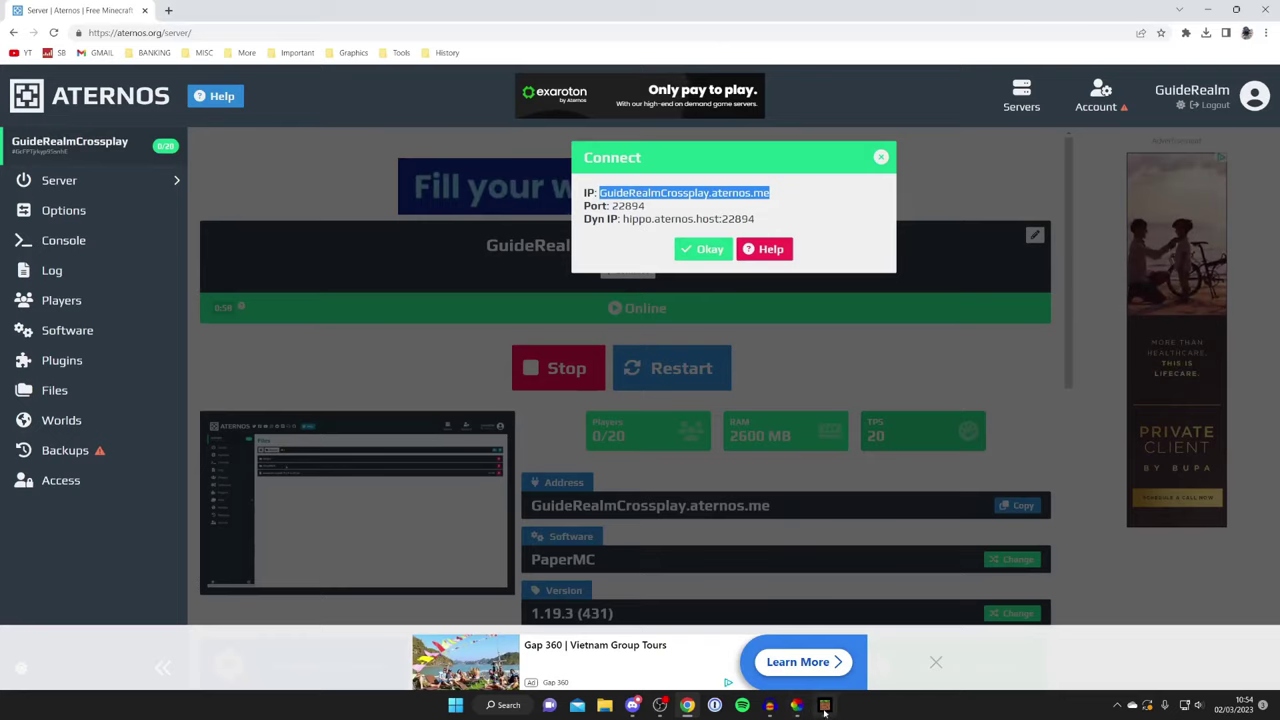
click(824, 705)
key(ctrl+v)
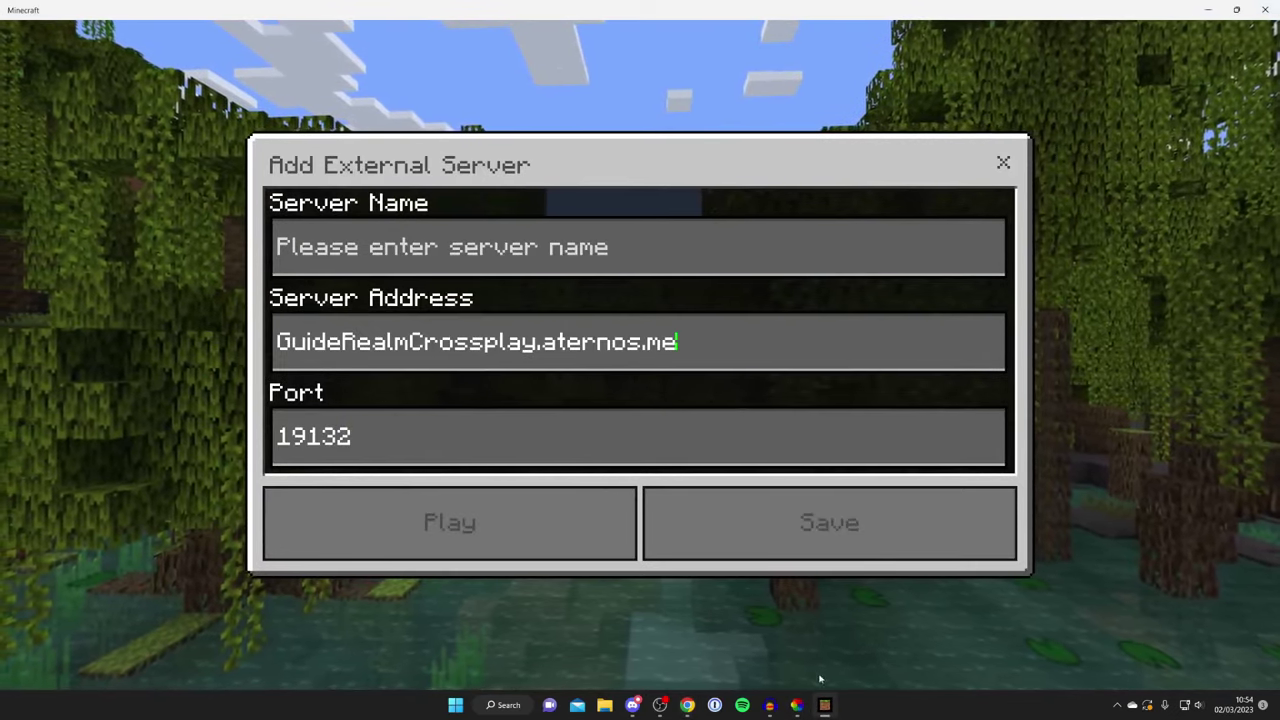
Step: Enter port 22894, name the server 'Guide' and connect from Bedrock
click(687, 705)
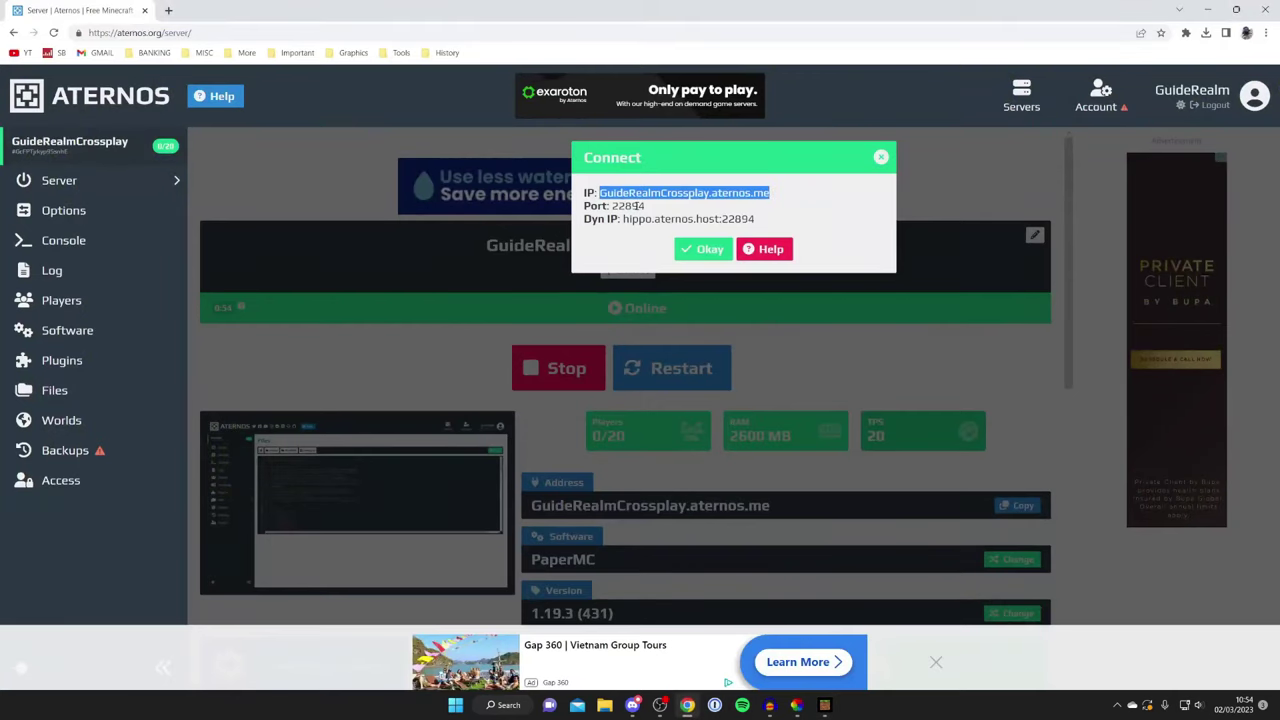
click(824, 705)
text(22894)
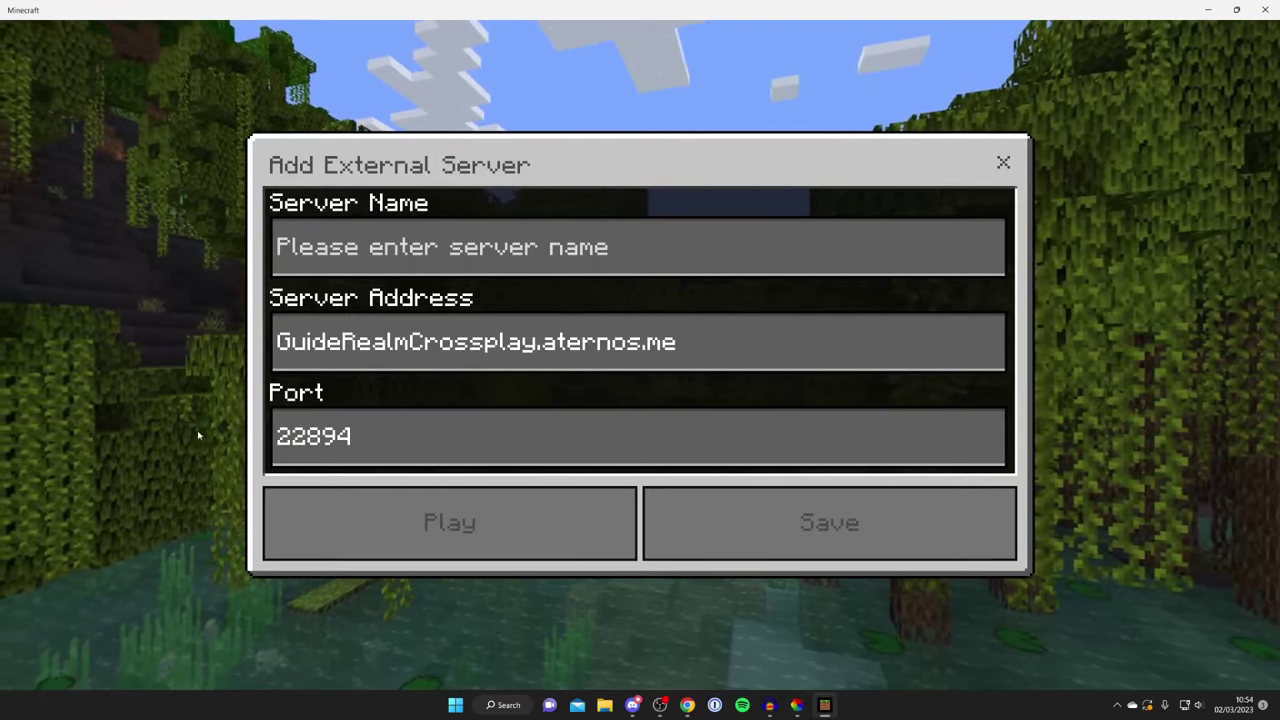
click(467, 267)
text(Guide)
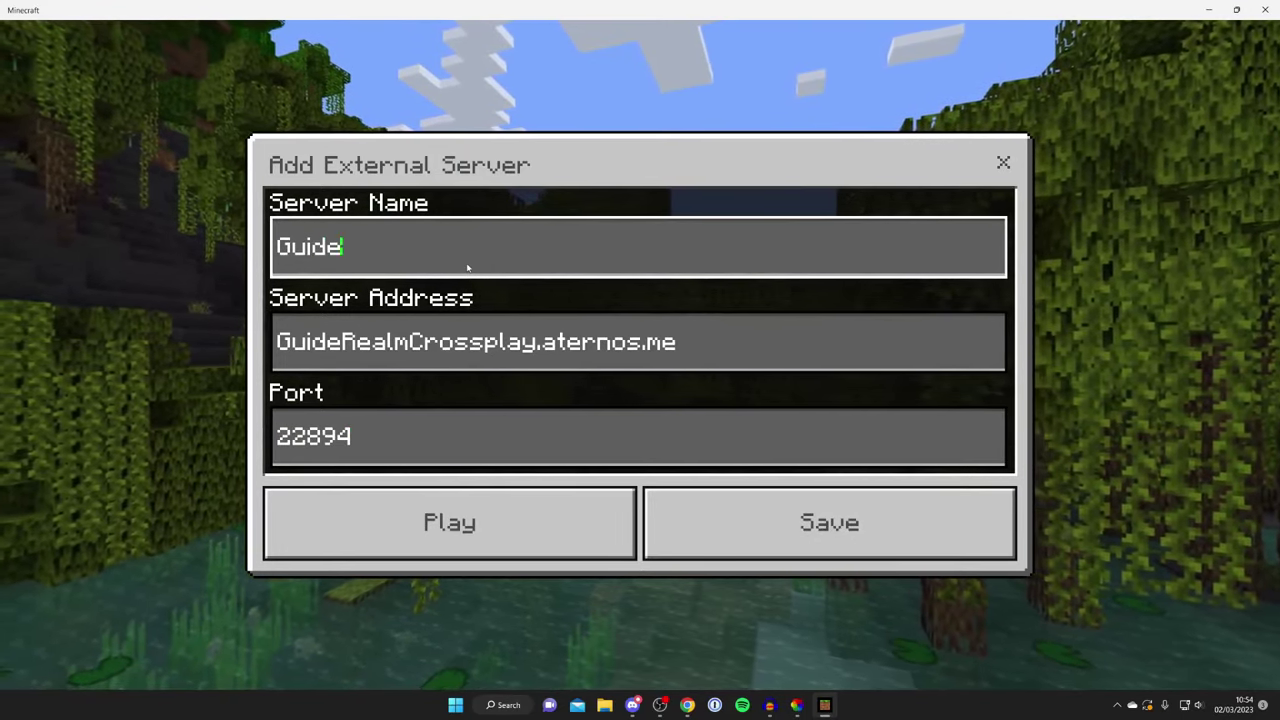
click(575, 532)
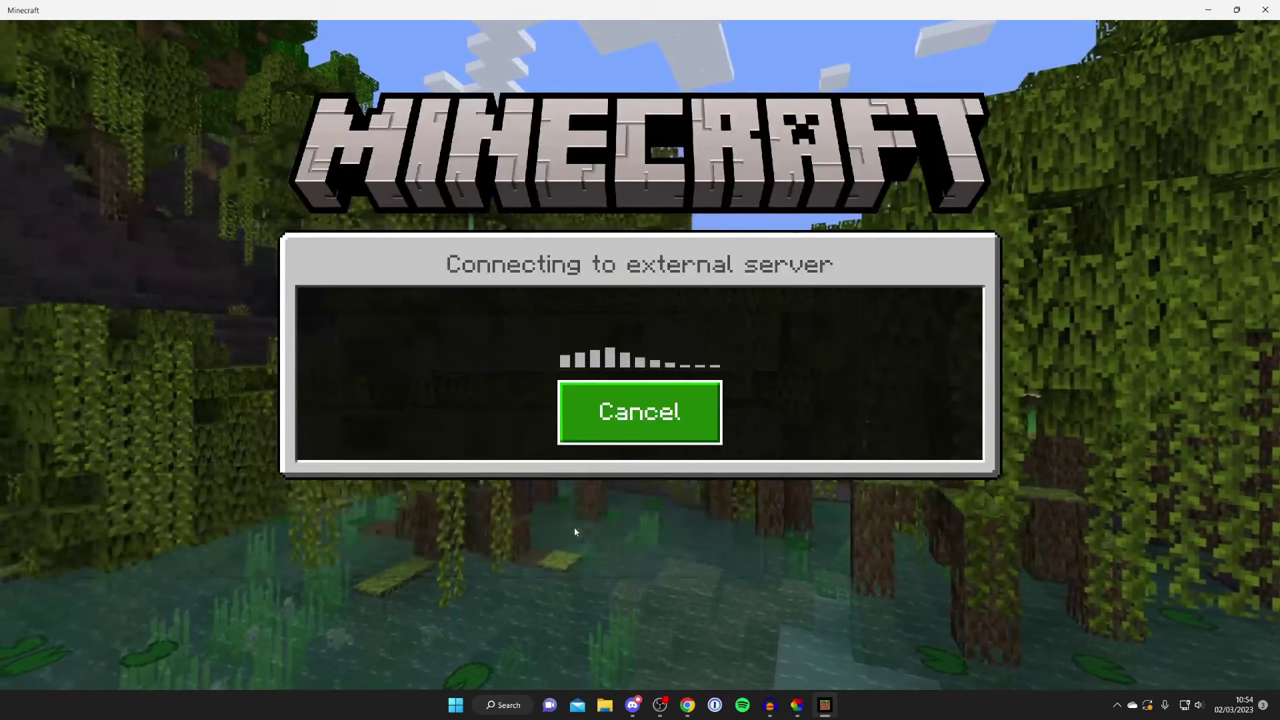